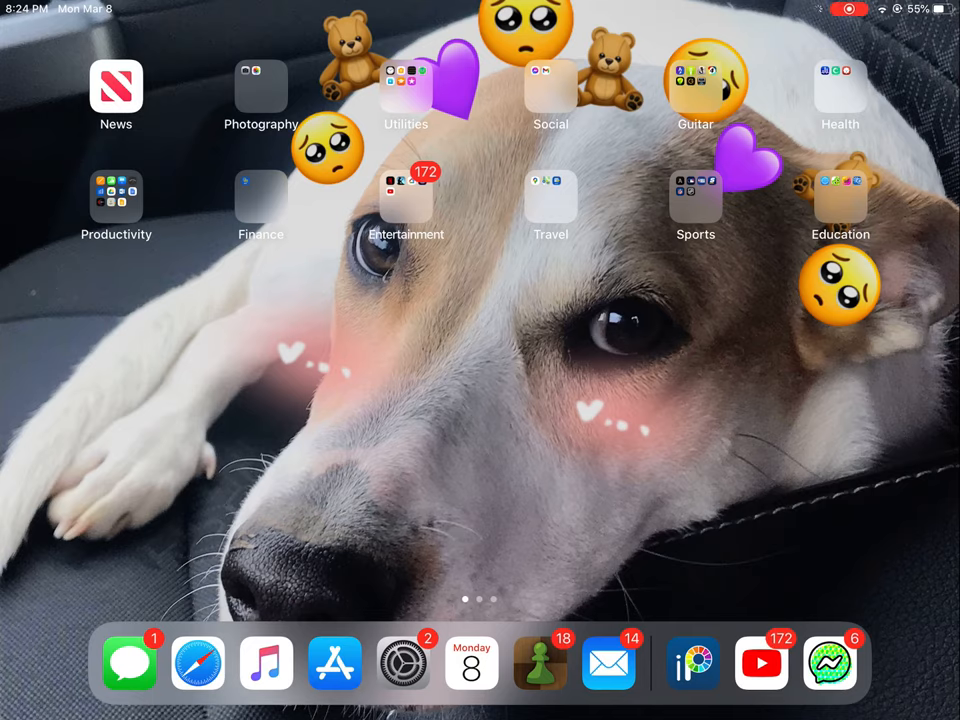
- Swipe to the second Home Screen page and open the Editing folder holding ibisPaint X
left_click_drag(700, 400, 250, 400)
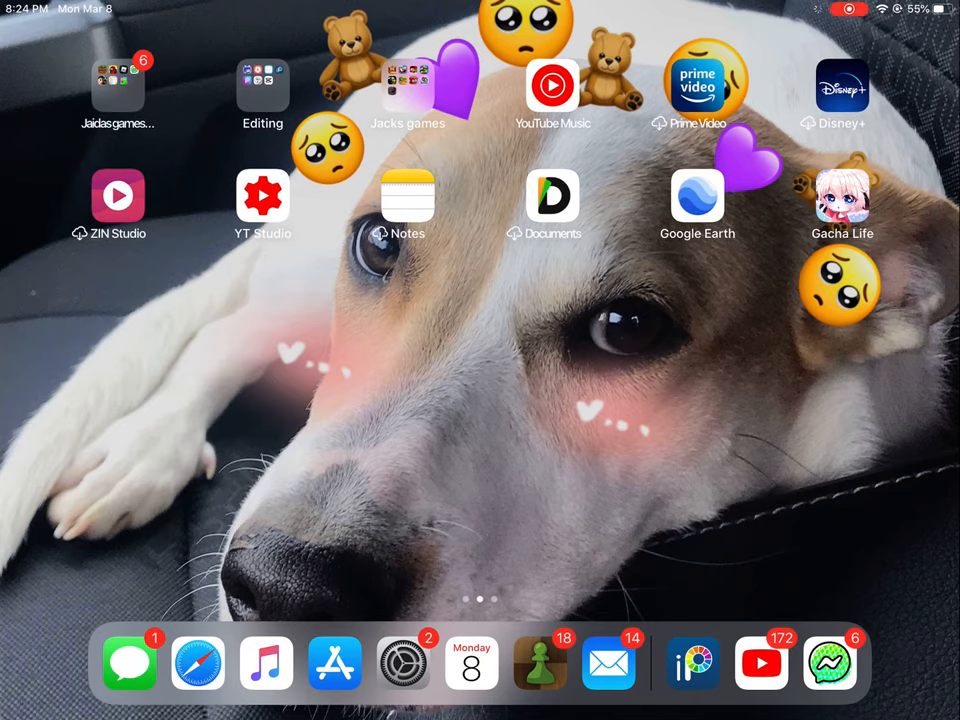
left_click(263, 87)
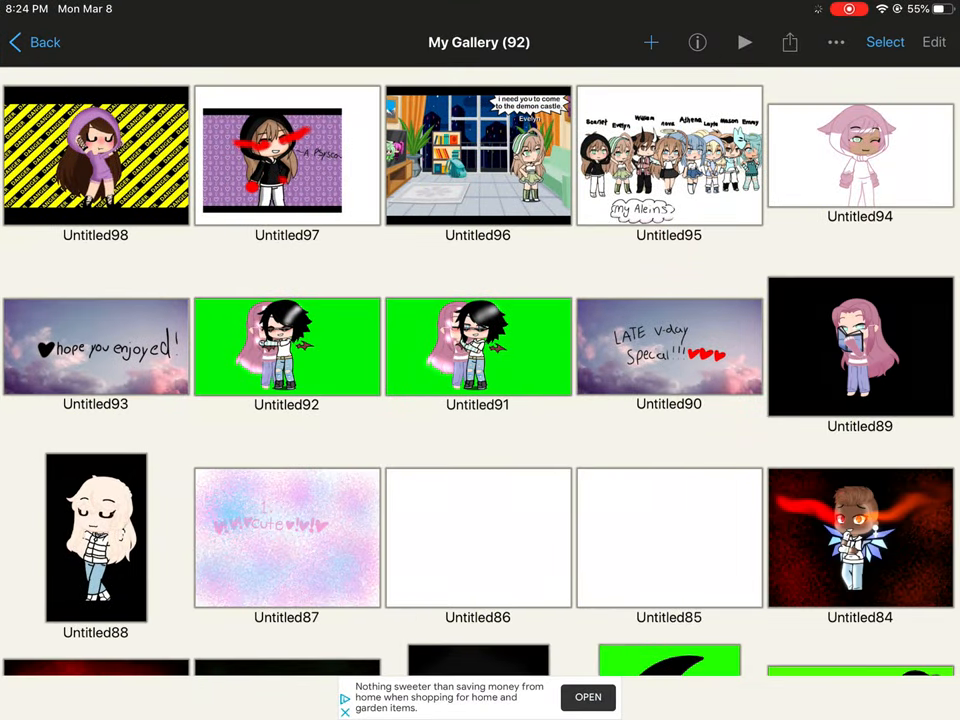
- Start a new canvas by importing a picture and browse All Photos in the library
left_click(95, 155)
left_click(651, 42)
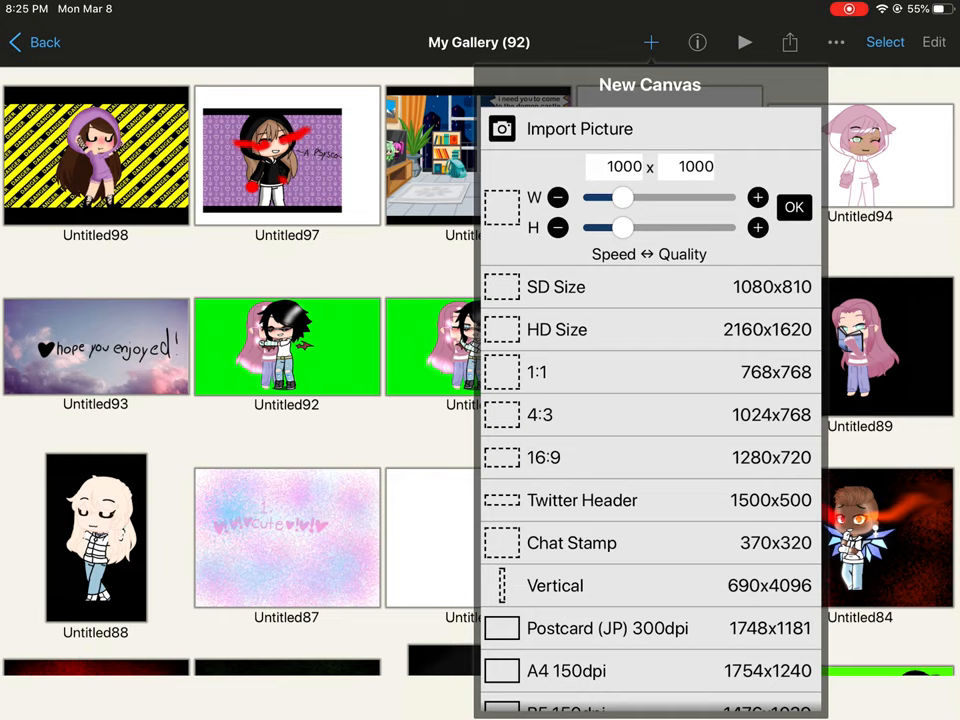
left_click(580, 128)
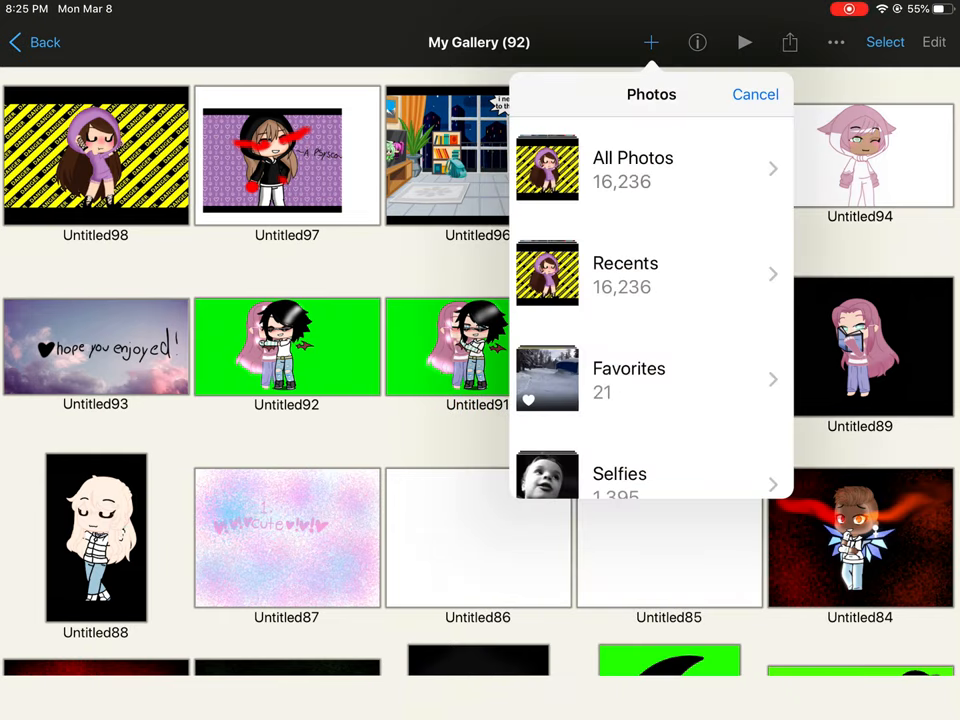
left_click(633, 168)
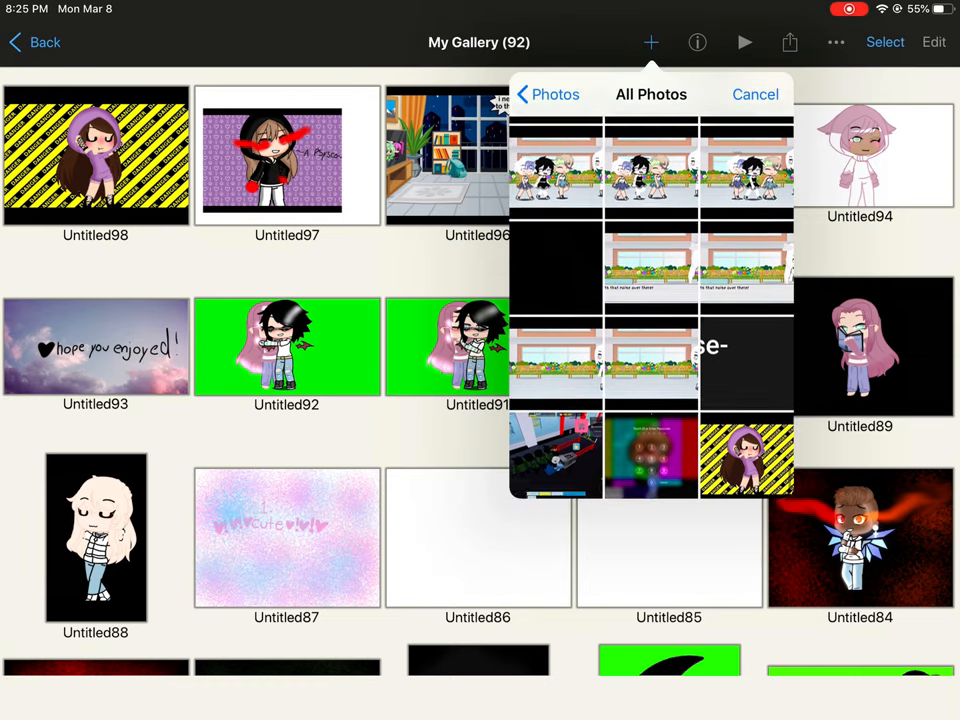
scroll(651, 300, "up", 15)
scroll(651, 300, "down", 1)
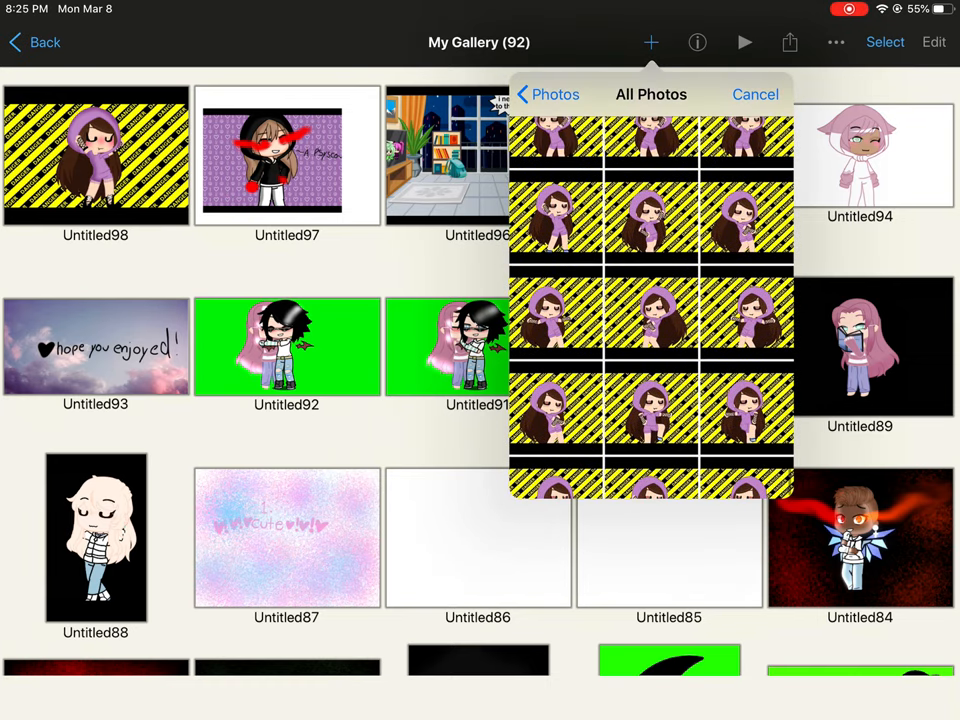
scroll(651, 300, "up", 2)
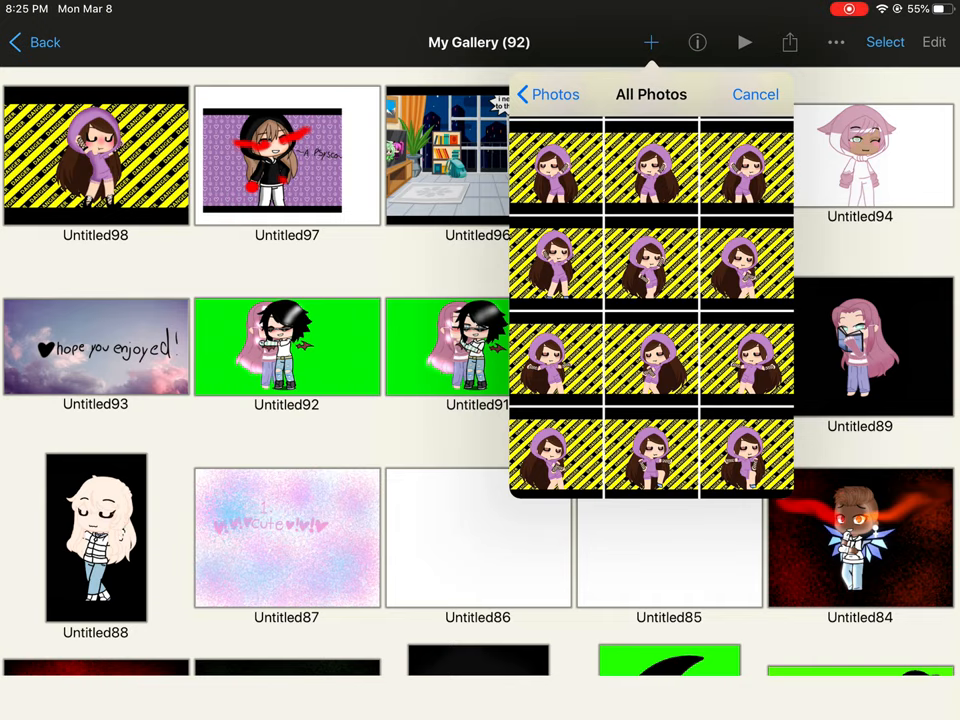
- Choose the DANGER-tape character photo and accept the suggested canvas size
left_click(651, 263)
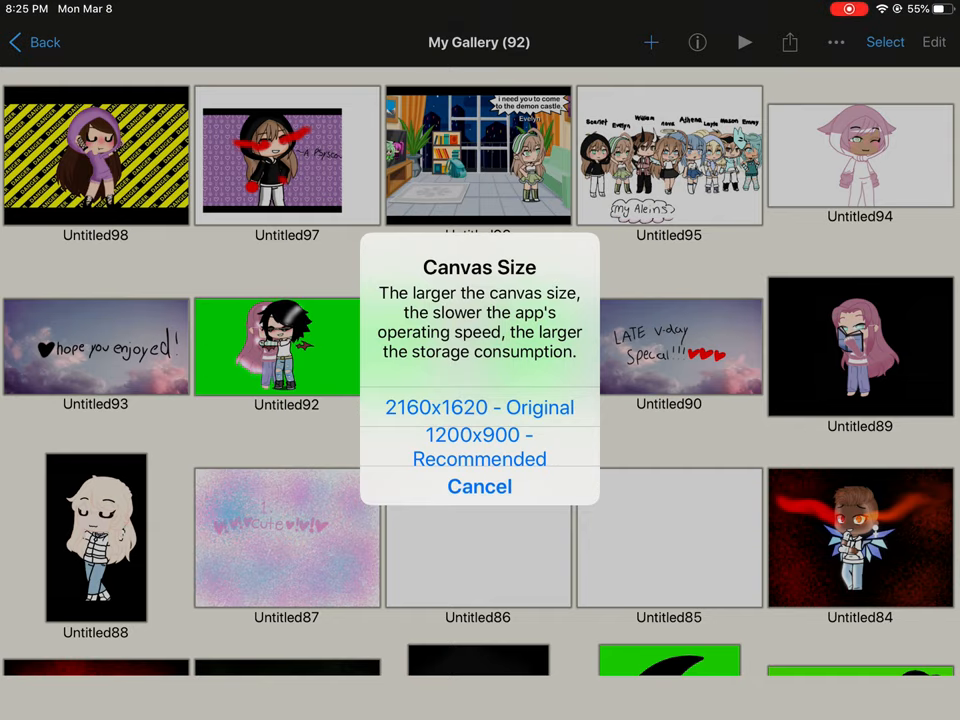
left_click(479, 446)
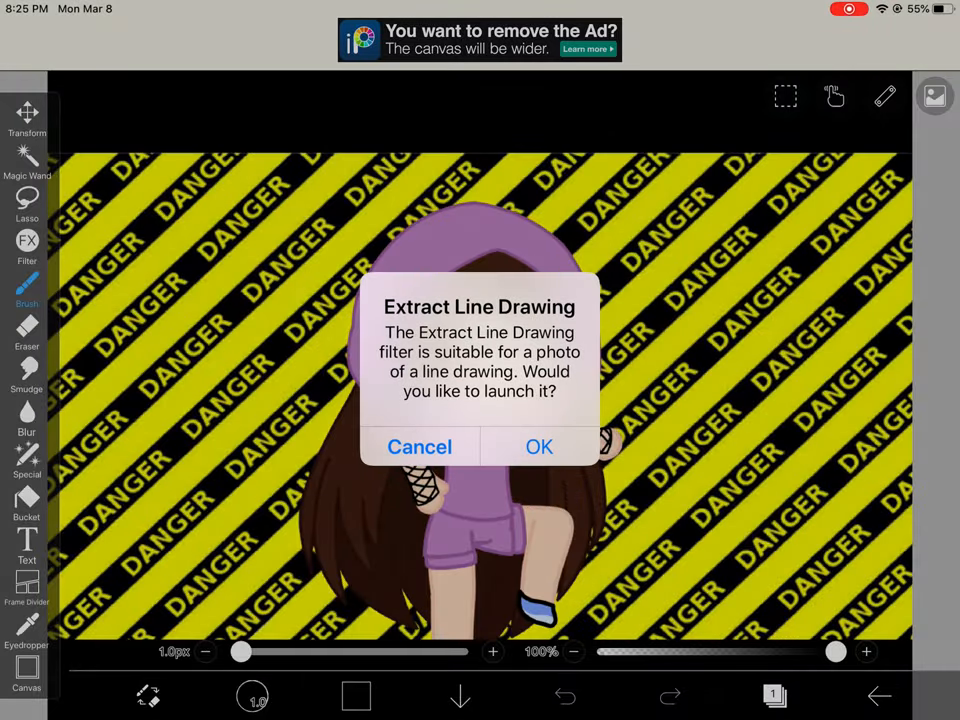
- Decline line-drawing extraction, scribble test marks on the yellow background and undo them
left_click(420, 446)
scroll(480, 380, "up", 5)
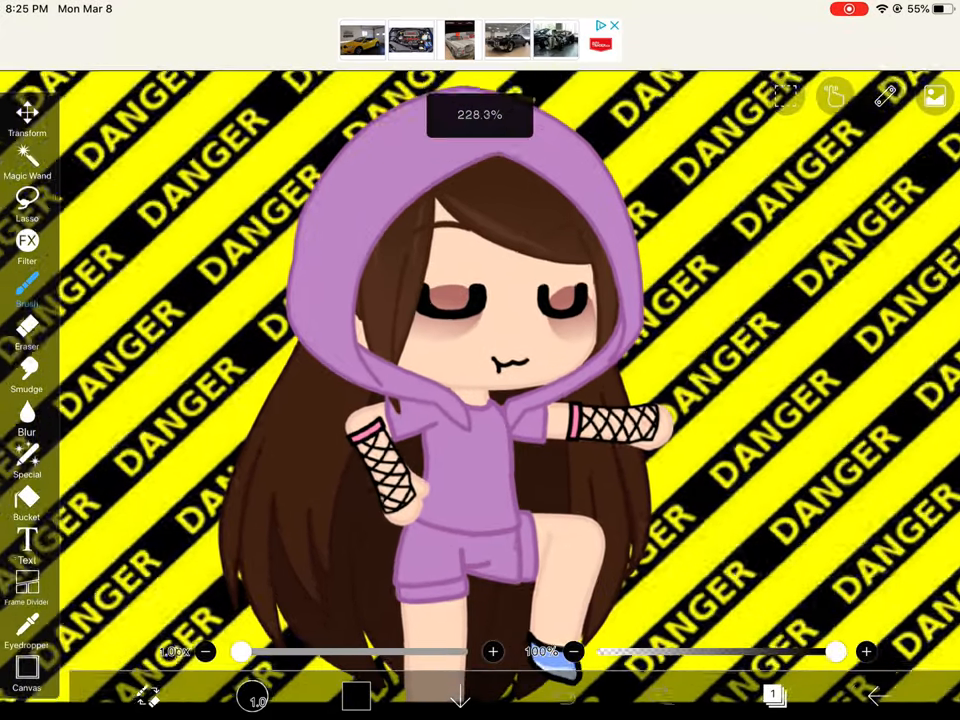
scroll(480, 380, "down", 3)
scroll(480, 380, "up", 5)
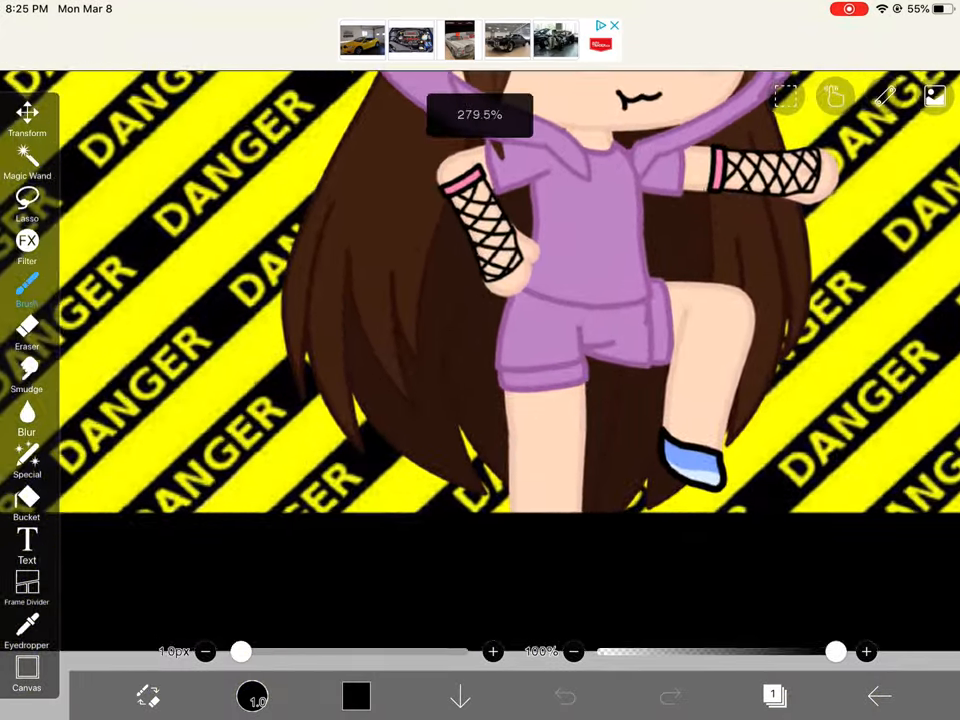
scroll(690, 460, "up", 1)
scroll(690, 460, "up", 3)
scroll(690, 460, "up", 3)
scroll(690, 460, "up", 3)
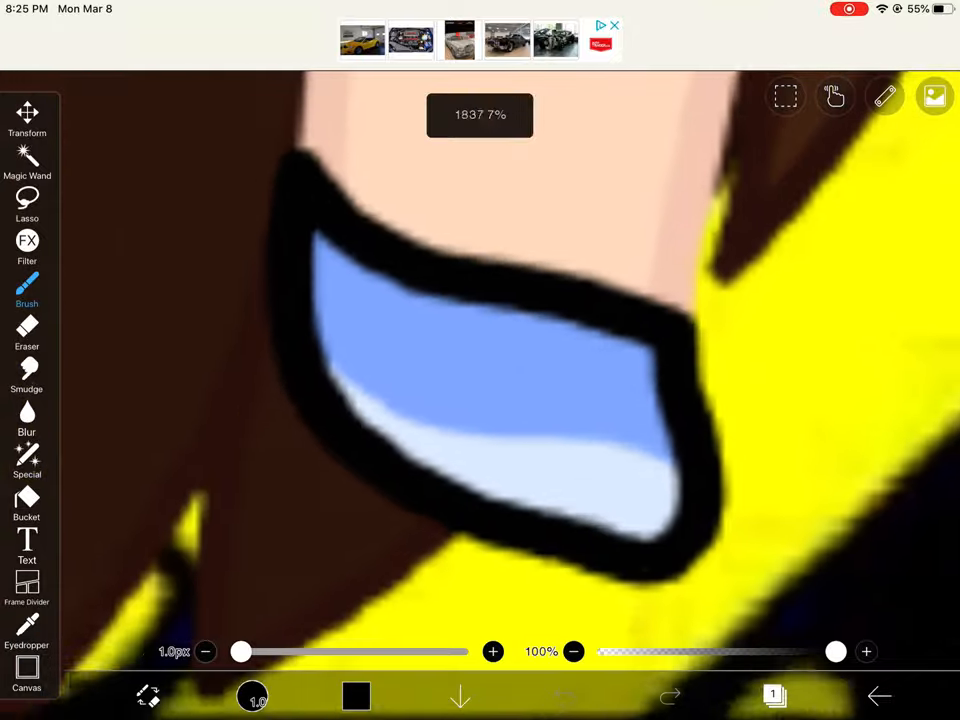
scroll(520, 400, "down", 1)
scroll(520, 400, "up", 2)
scroll(580, 420, "down", 3)
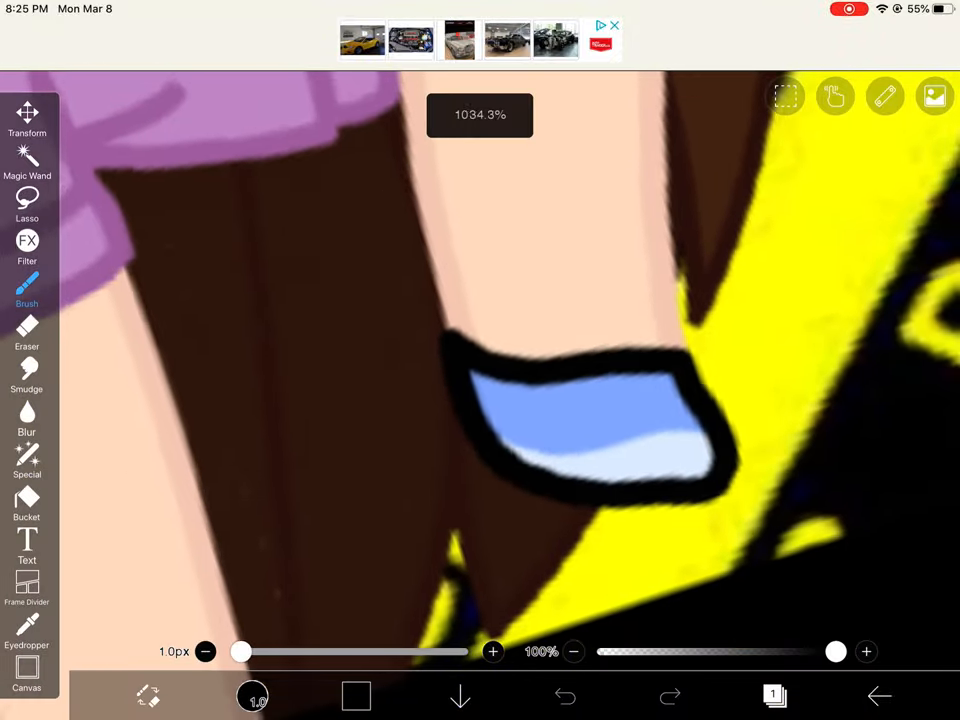
scroll(590, 420, "up", 2)
mouse_move(830, 300)
left_mouse_down()
mouse_move(800, 345)
mouse_move(845, 345)
mouse_move(830, 430)
left_mouse_up()
left_click_drag(860, 300, 950, 300)
scroll(480, 370, "down", 2)
left_click(565, 696)
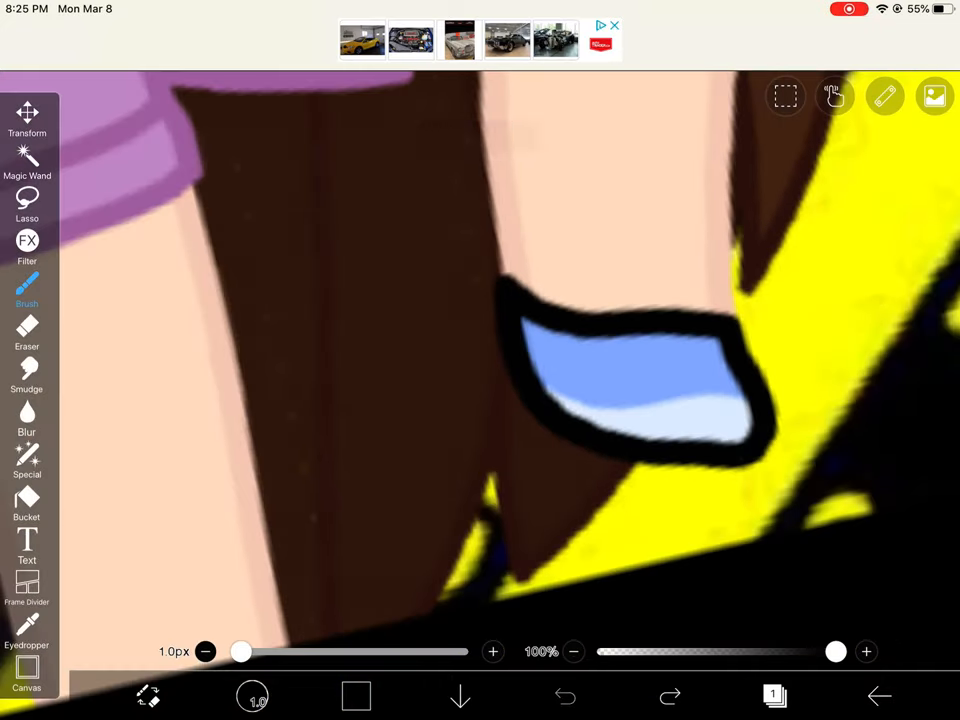
- Draw trial loops around the blue shoe and undo them, leaving the canvas clean
left_click_drag(505, 208, 740, 225)
mouse_move(480, 240)
left_mouse_down()
mouse_move(600, 195)
mouse_move(820, 300)
mouse_move(650, 180)
left_mouse_up()
left_click(565, 696)
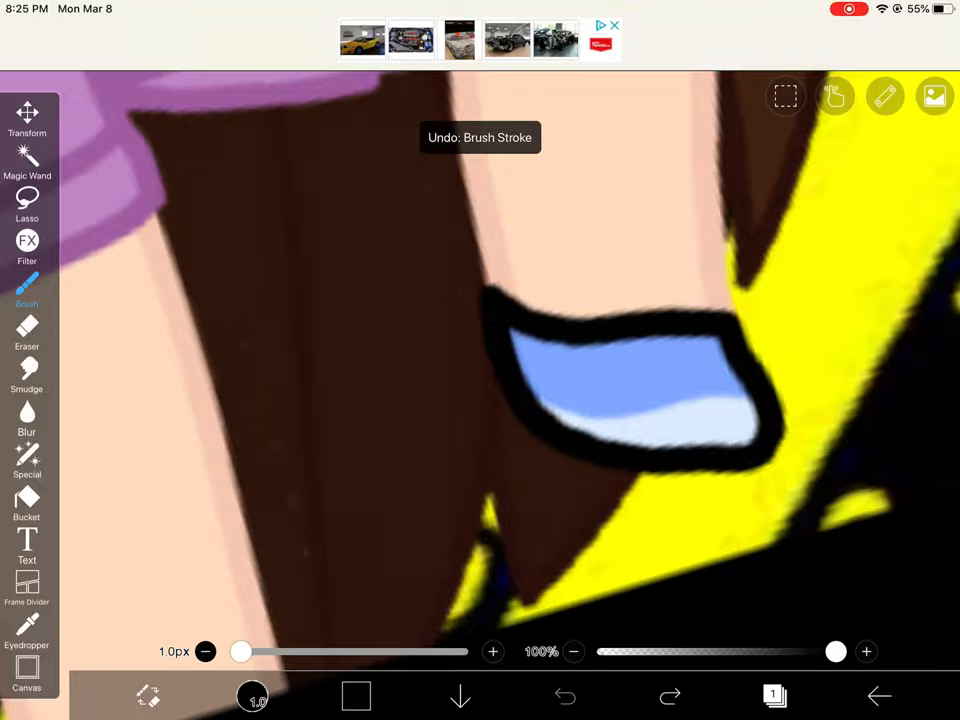
scroll(480, 370, "up", 2)
scroll(480, 370, "down", 1)
scroll(480, 370, "down", 3)
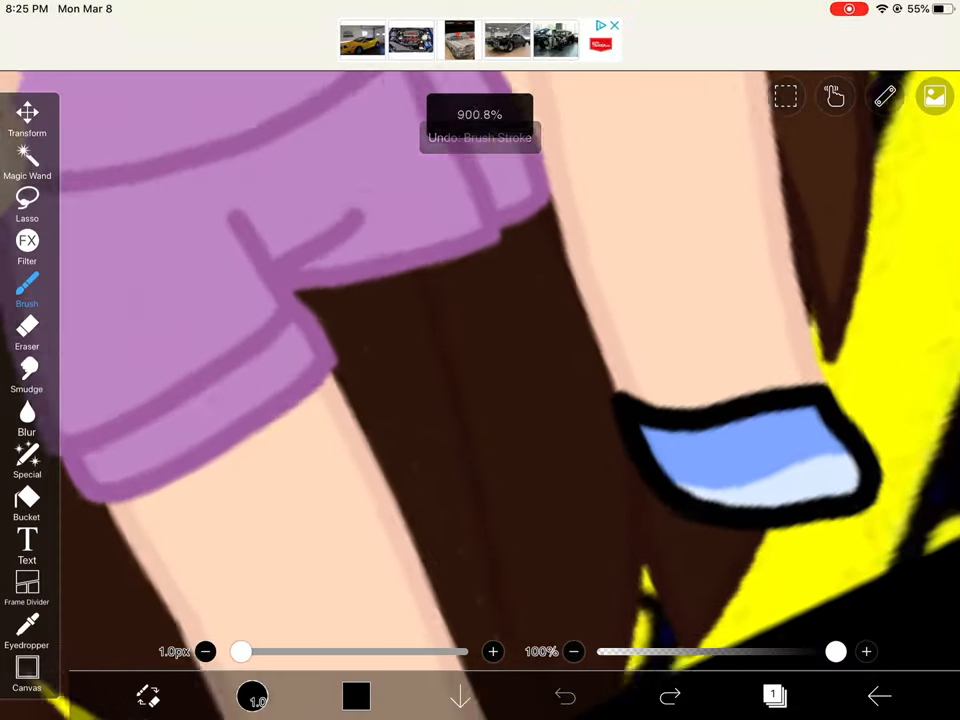
scroll(480, 370, "up", 3)
scroll(480, 370, "up", 2)
scroll(480, 370, "up", 1)
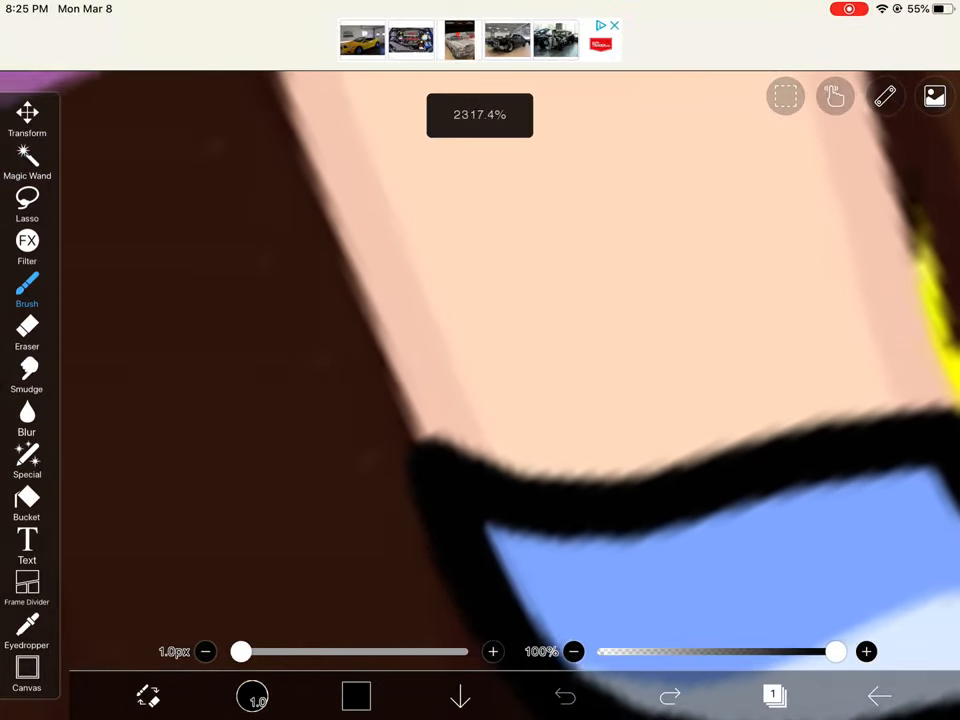
left_click(252, 696)
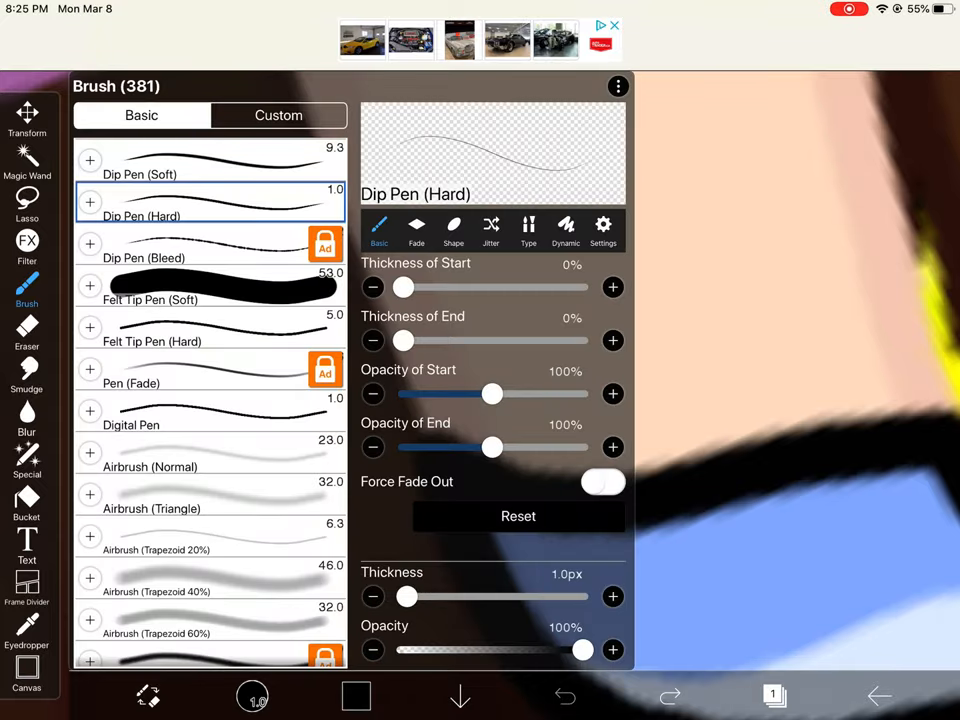
- Unlock paid brushes by watching an ad and select Dip Pen (Bleed) for drawing
left_click(210, 250)
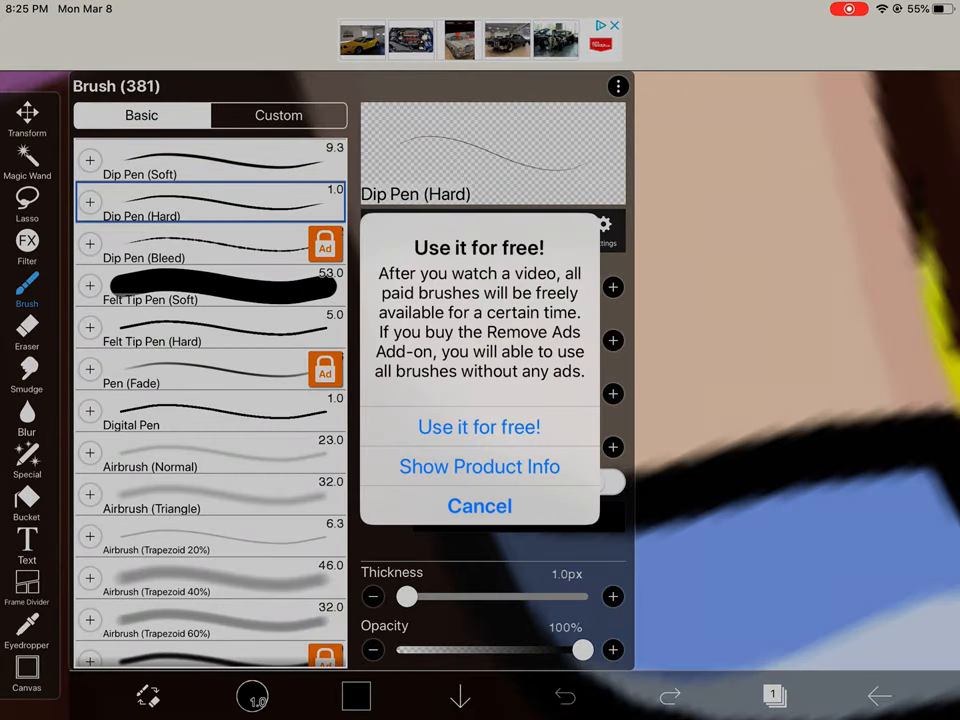
left_click(479, 427)
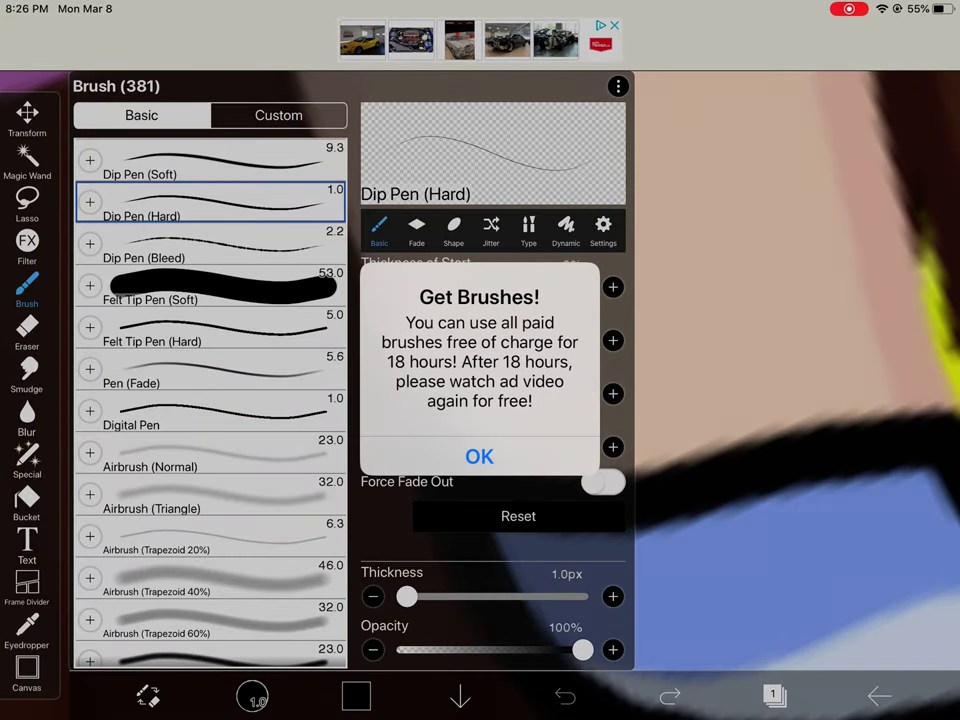
left_click(479, 456)
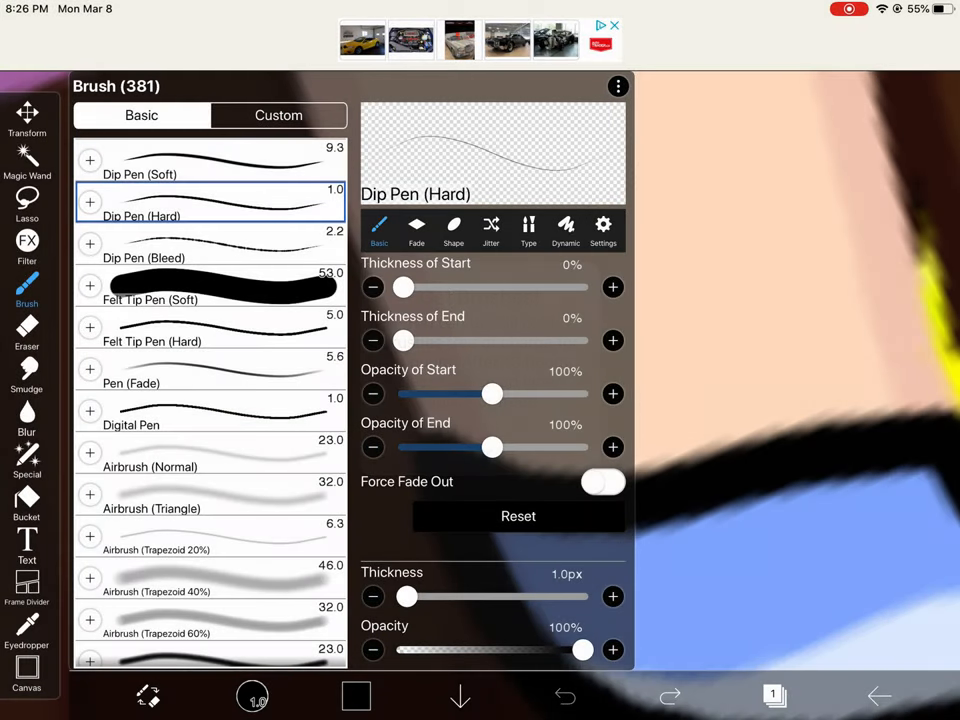
left_click(210, 244)
left_click(356, 695)
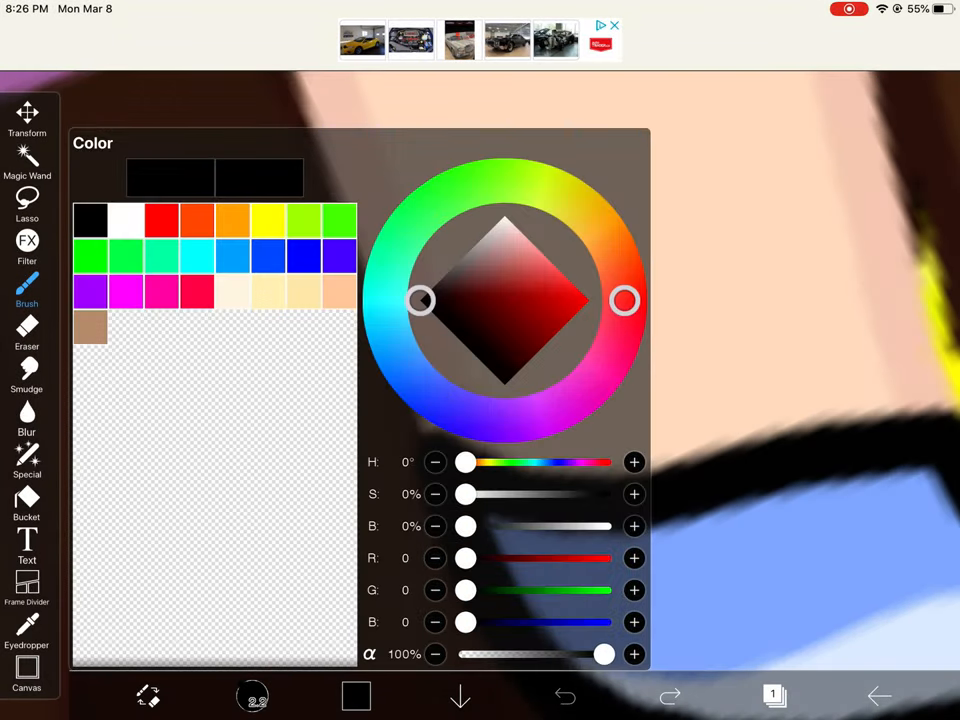
scroll(640, 400, "up", 5)
- Draw black outline lines boxing in the leg above the blue shoe as a boot shaft
mouse_move(428, 395)
left_mouse_down()
mouse_move(408, 320)
mouse_move(400, 162)
left_mouse_up()
scroll(480, 380, "down", 2)
scroll(480, 380, "up", 2)
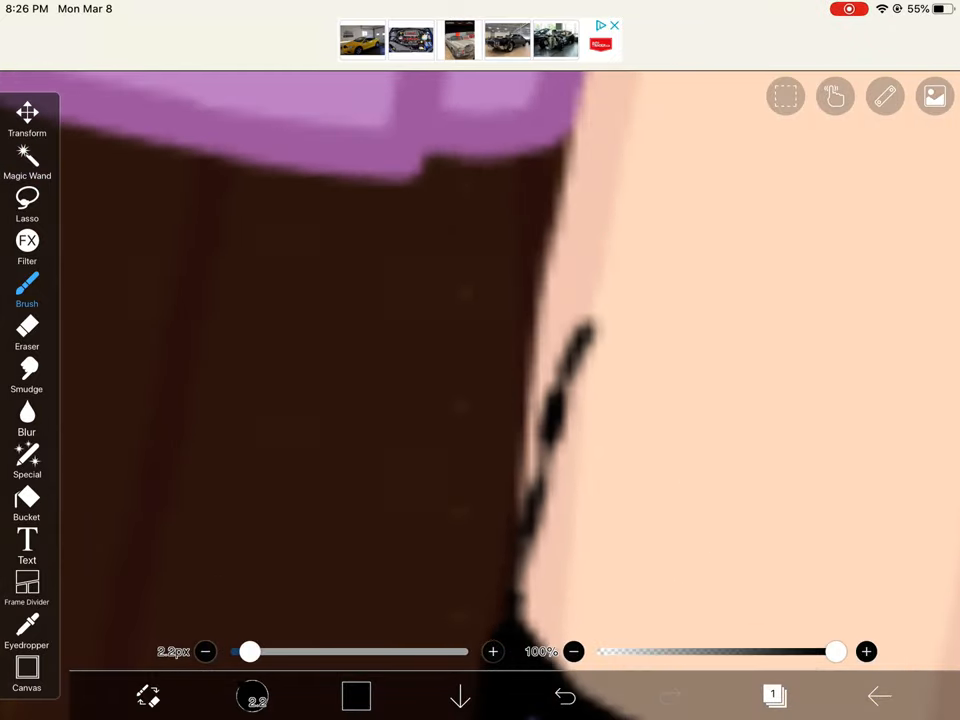
mouse_move(582, 330)
left_mouse_down()
mouse_move(578, 258)
mouse_move(588, 340)
left_mouse_up()
scroll(480, 380, "down", 5)
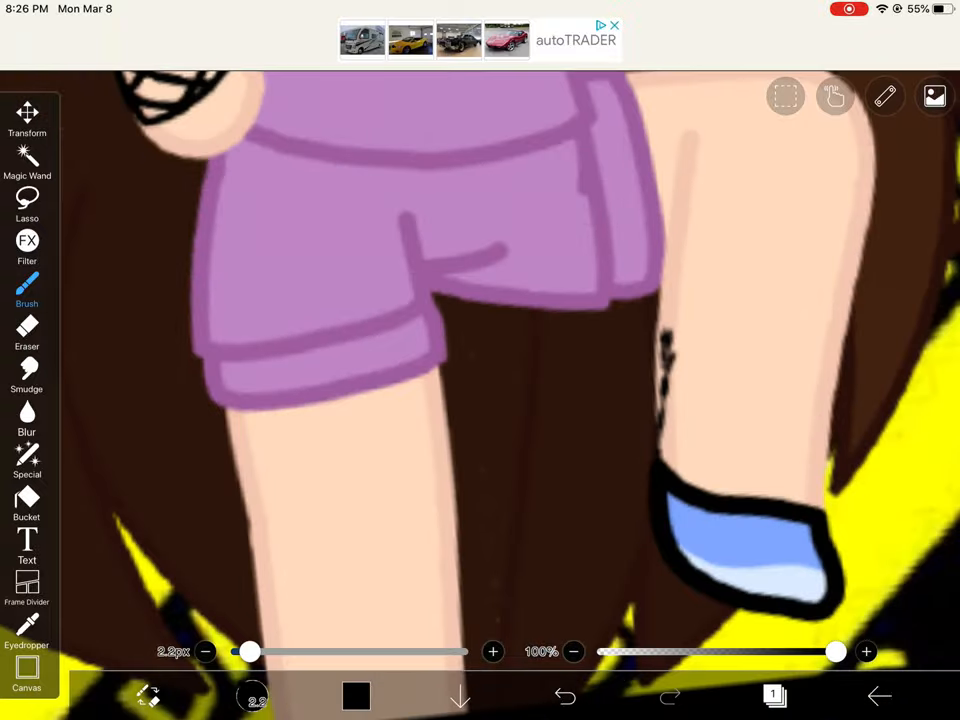
scroll(480, 380, "up", 3)
scroll(480, 380, "up", 1)
left_click_drag(566, 560, 570, 360)
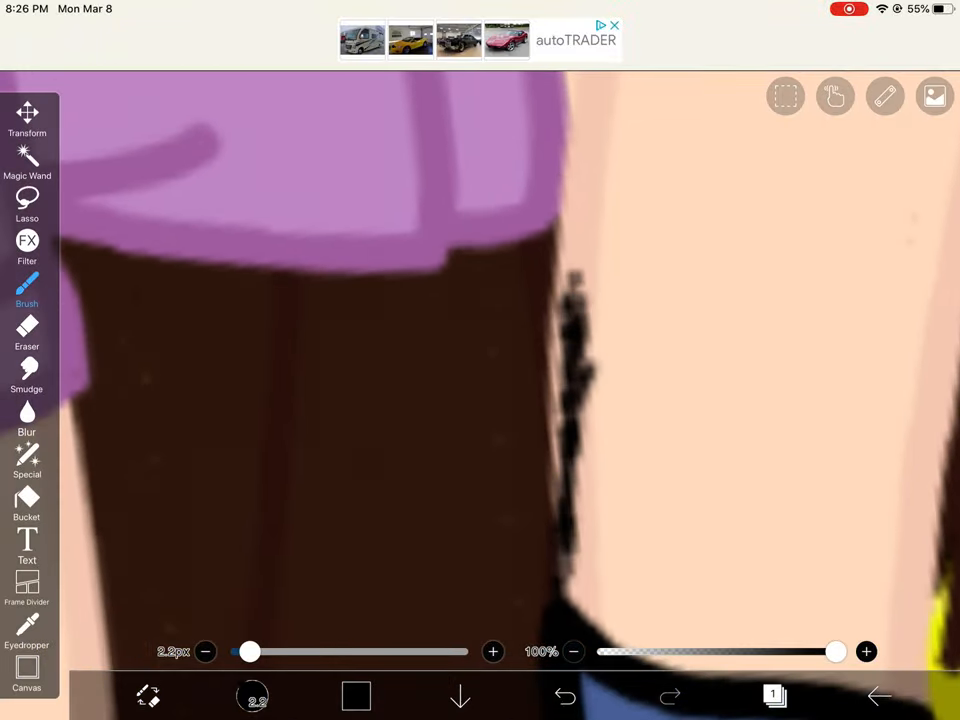
scroll(480, 380, "down", 1)
left_click_drag(782, 570, 796, 400)
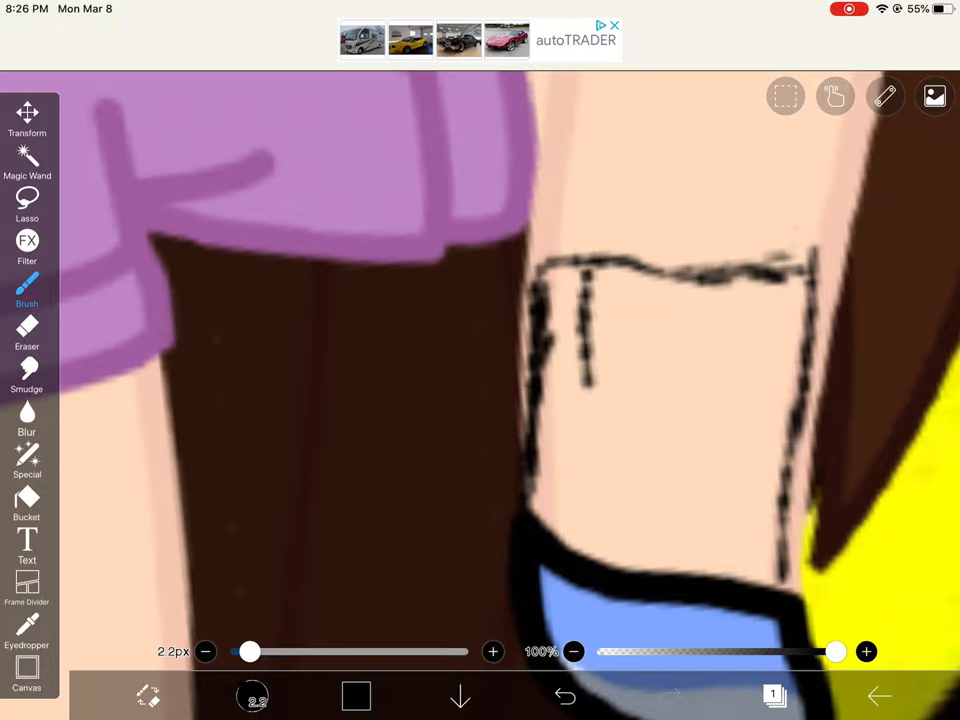
left_click_drag(586, 325, 610, 515)
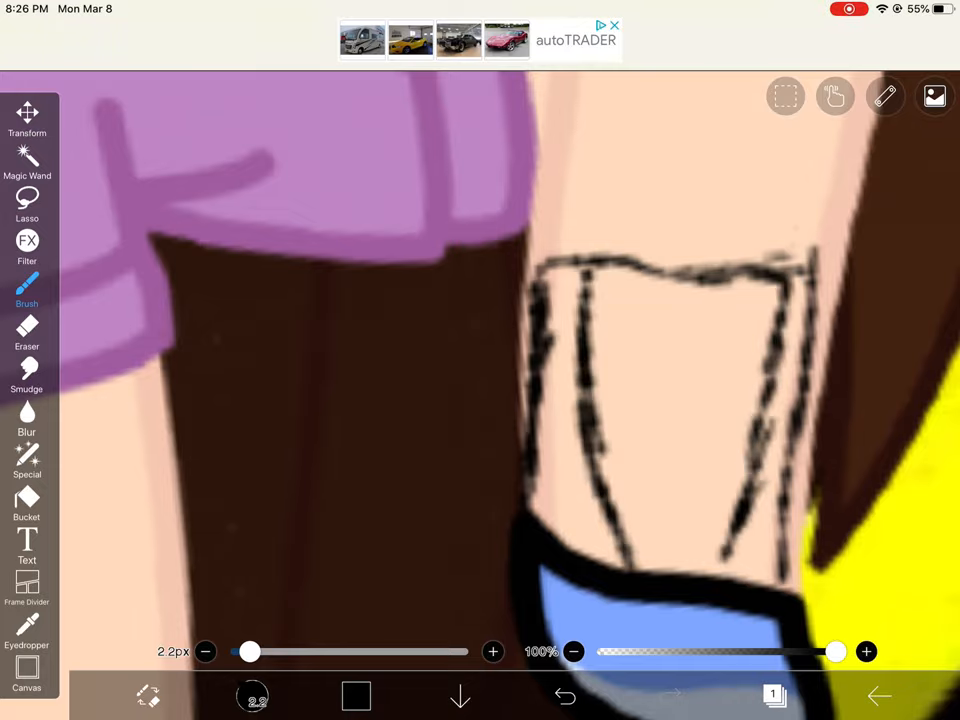
scroll(480, 400, "down", 5)
scroll(480, 400, "up", 2)
scroll(480, 400, "up", 3)
scroll(480, 400, "up", 3)
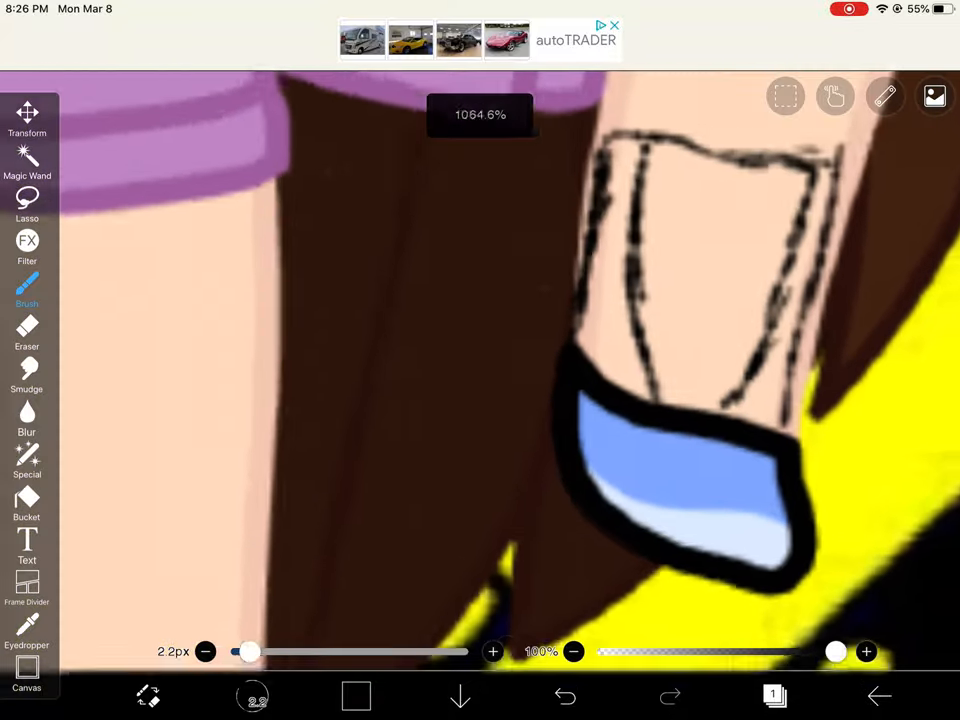
scroll(480, 400, "up", 2)
scroll(480, 400, "down", 2)
scroll(480, 400, "up", 1)
scroll(480, 400, "up", 3)
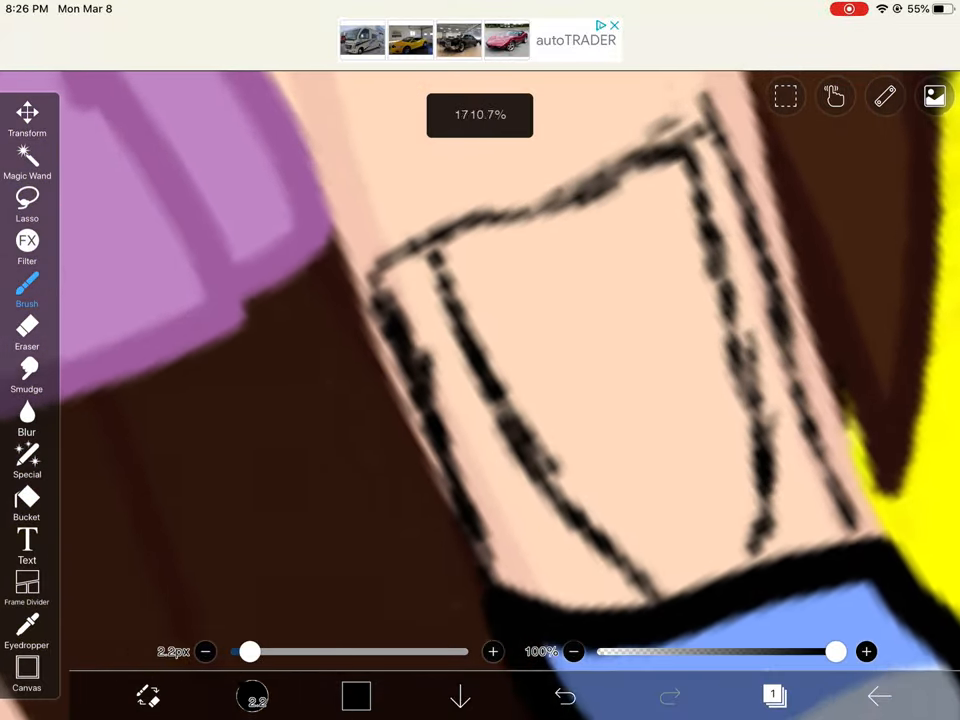
scroll(480, 400, "down", 1)
scroll(480, 400, "down", 2)
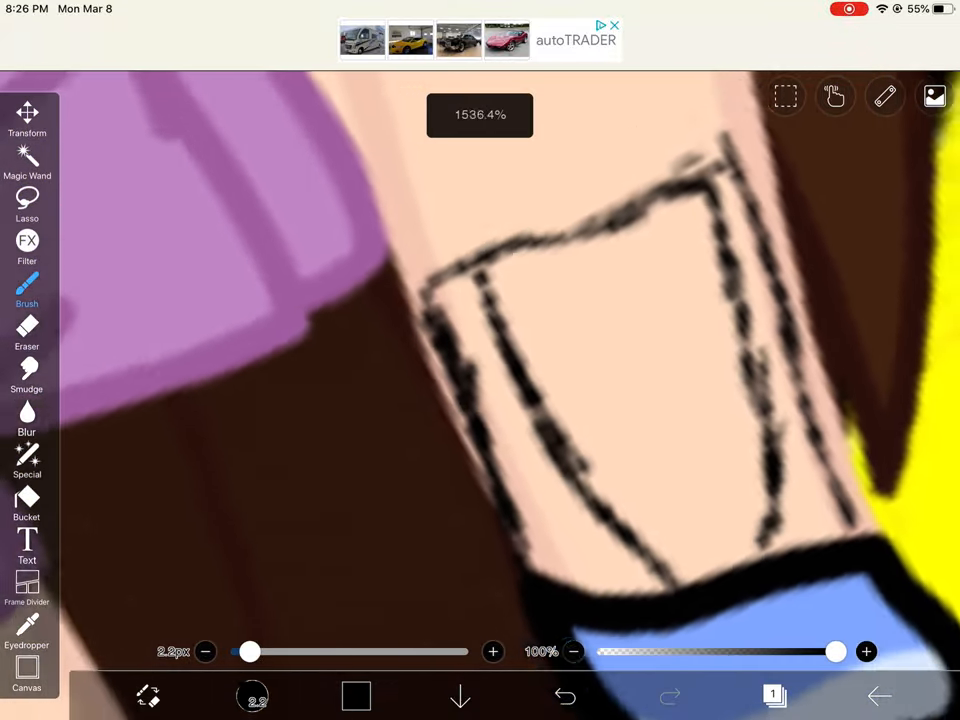
scroll(480, 400, "up", 3)
scroll(480, 400, "up", 3)
- Draw a row of diagonal black lace lines filling the boot-shaft box
left_click_drag(672, 282, 530, 548)
left_click_drag(660, 210, 455, 490)
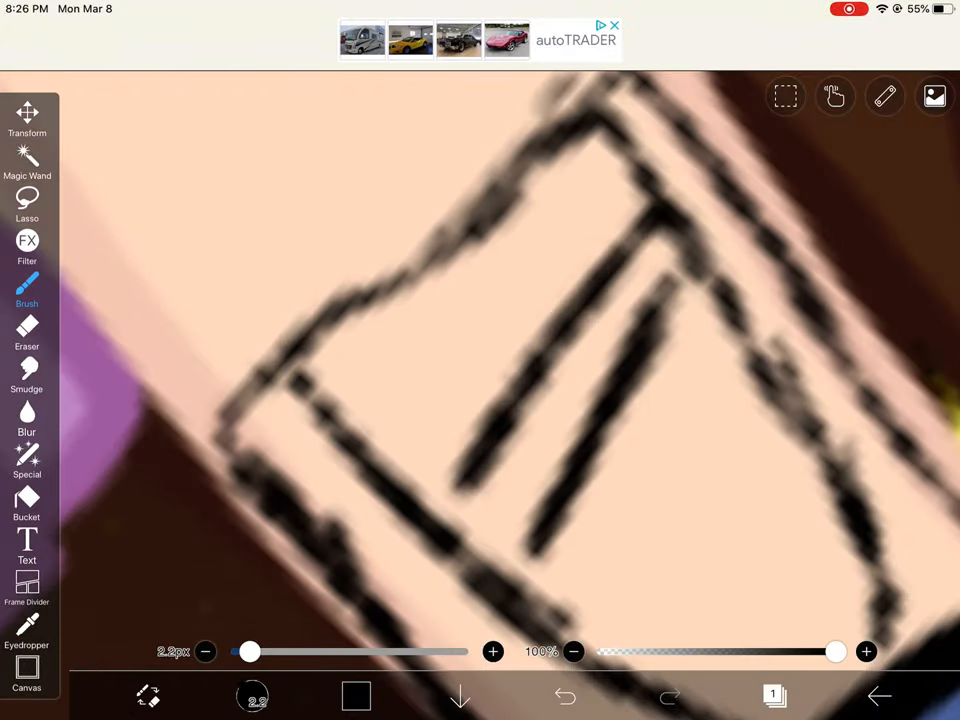
mouse_move(745, 350)
left_mouse_down()
mouse_move(600, 560)
mouse_move(575, 615)
left_mouse_up()
left_click_drag(800, 430, 650, 640)
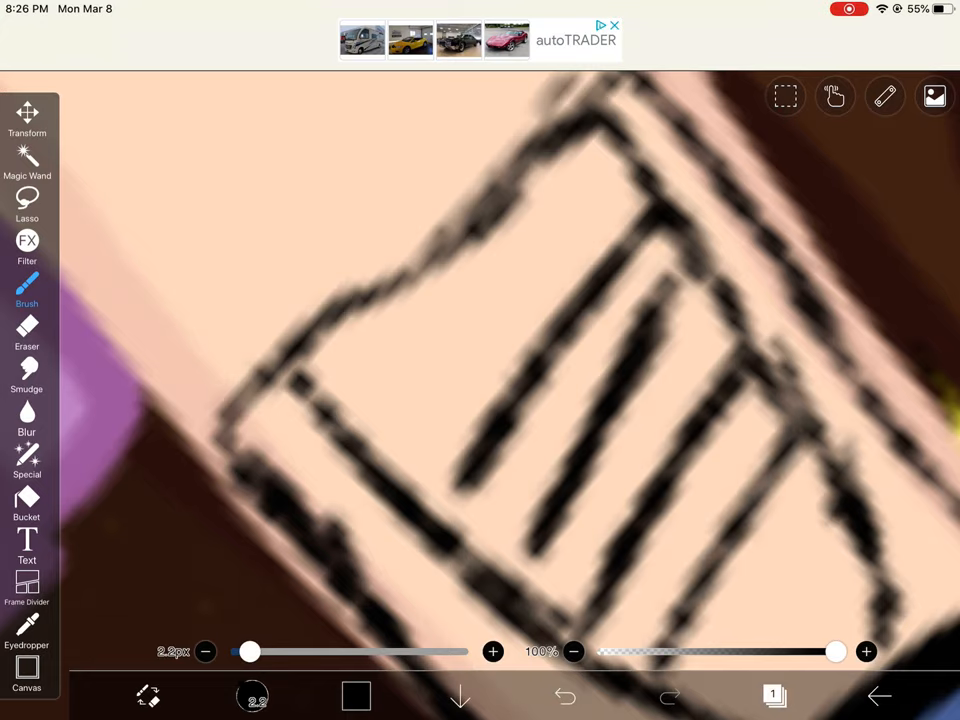
left_click_drag(870, 510, 760, 640)
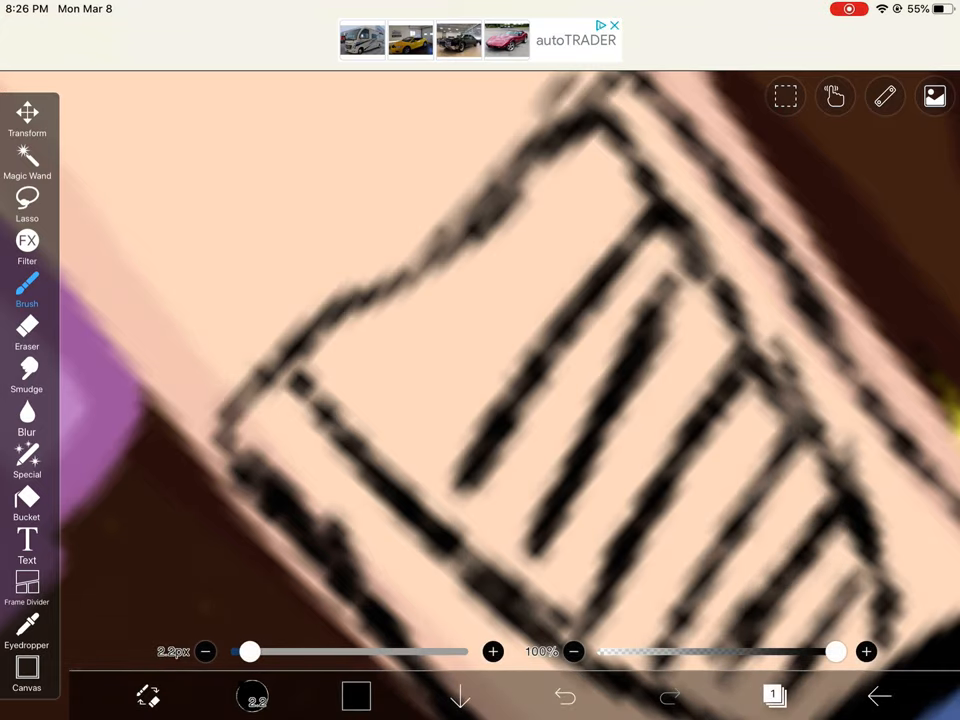
- Darken and thicken the lace lines, undoing a stray mark above the box
left_click_drag(780, 445, 630, 650)
left_click_drag(735, 372, 555, 612)
left_click_drag(665, 290, 530, 545)
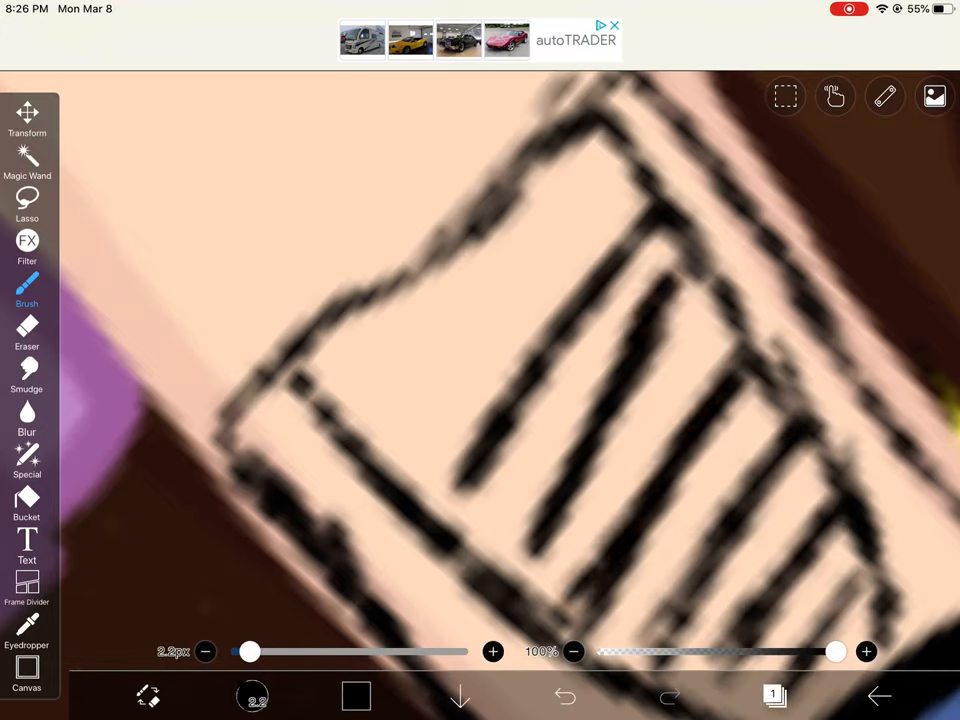
left_click_drag(640, 225, 435, 490)
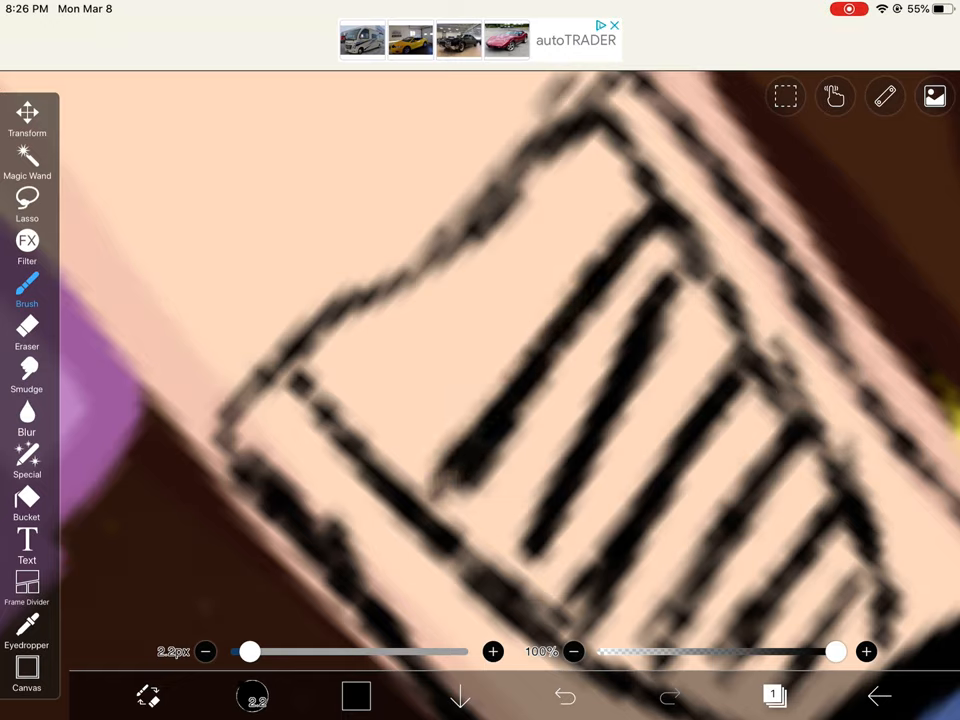
mouse_move(382, 165)
left_mouse_down()
mouse_move(405, 200)
mouse_move(430, 210)
left_mouse_up()
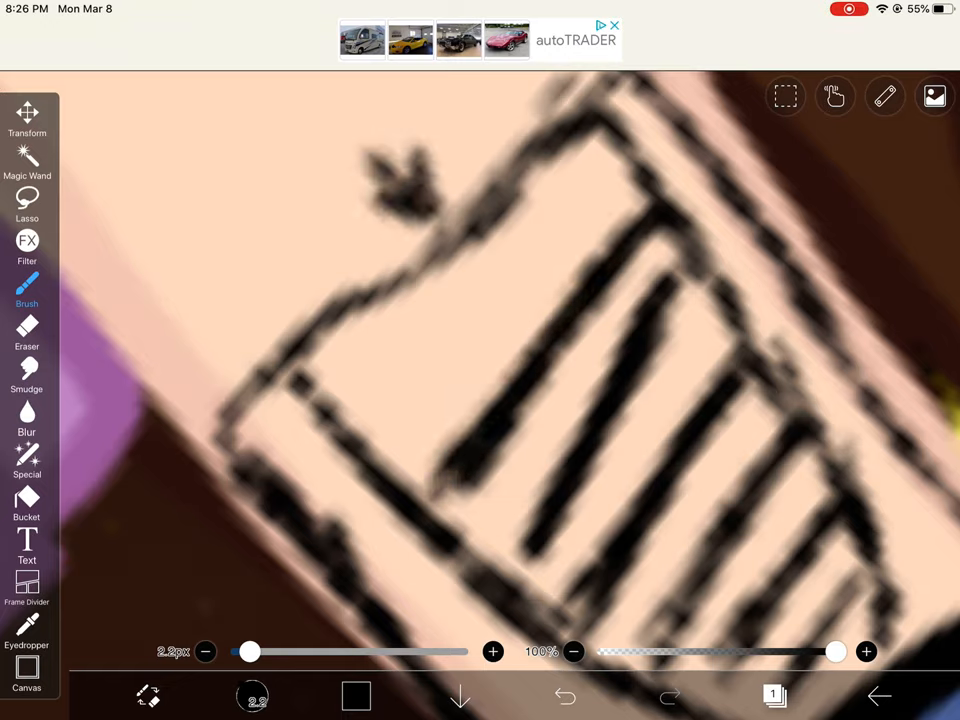
key("ctrl+z")
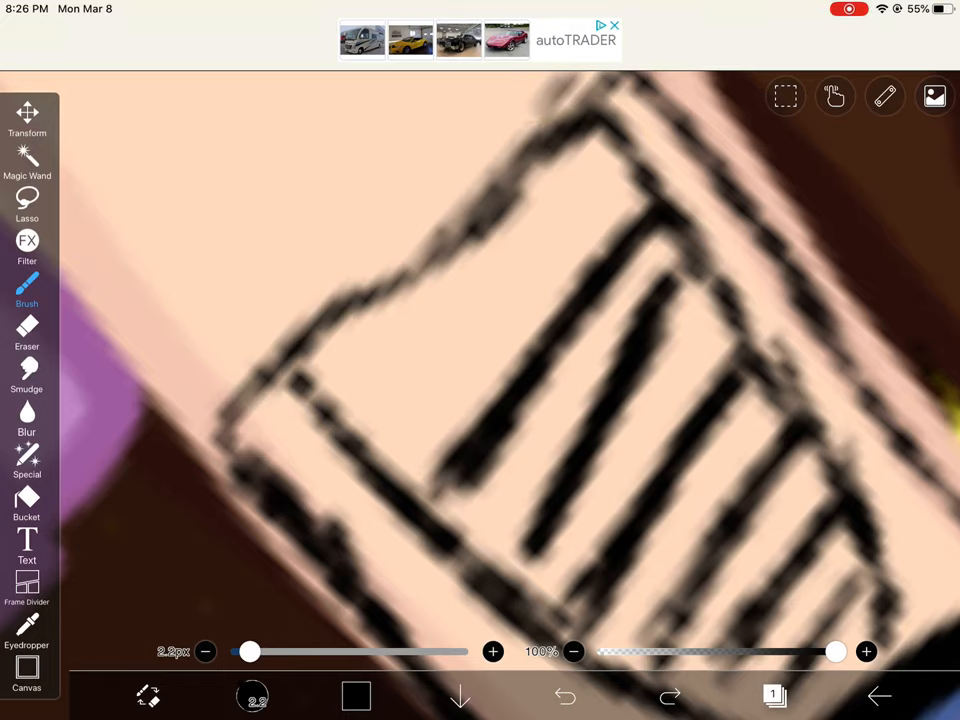
scroll(480, 380, "up", 5)
scroll(480, 380, "up", 3)
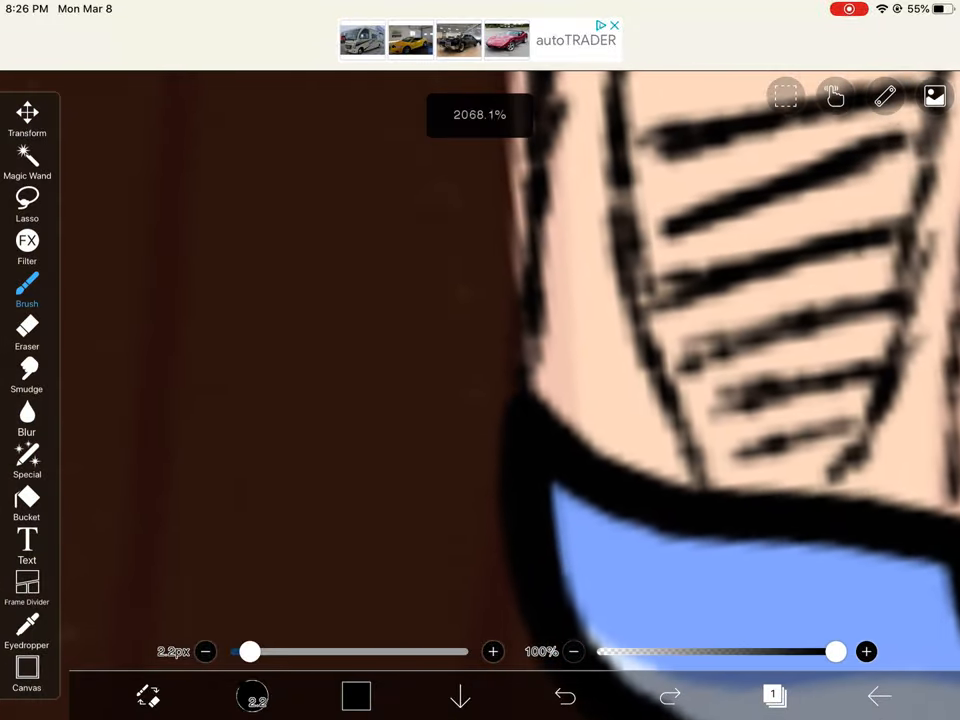
scroll(480, 380, "up", 2)
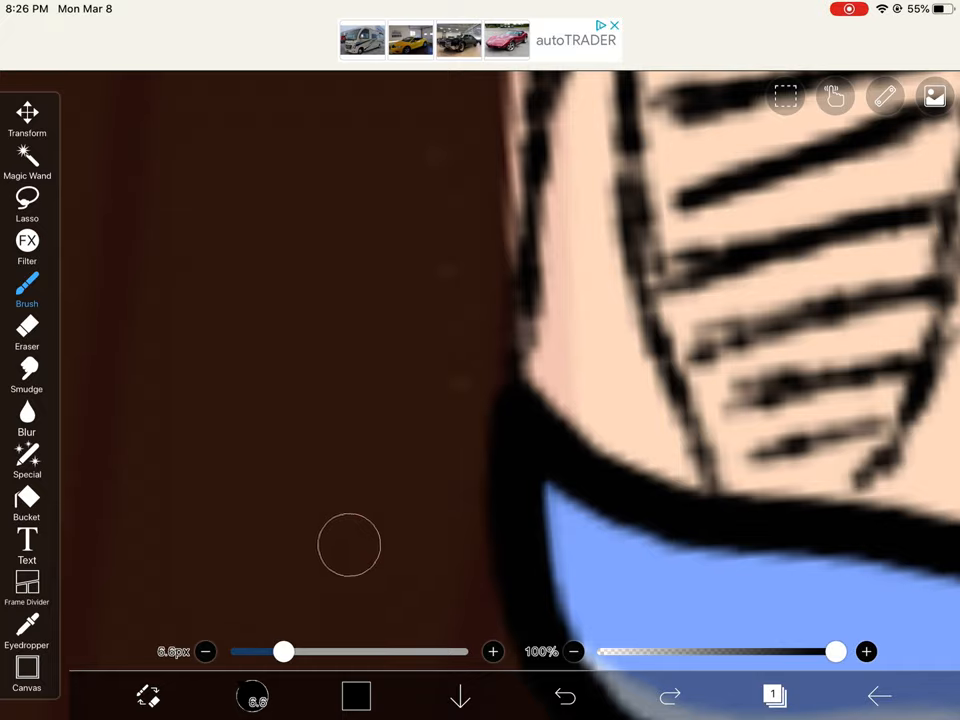
- Paint thick black along the lace box's left and right edges
mouse_move(580, 380)
left_mouse_down()
mouse_move(568, 302)
mouse_move(585, 124)
mouse_move(555, 238)
mouse_move(628, 429)
mouse_move(651, 414)
mouse_move(619, 313)
mouse_move(680, 460)
left_mouse_up()
scroll(480, 380, "up", 3)
left_click_drag(567, 390, 621, 519)
scroll(620, 400, "down", 3)
scroll(620, 400, "up", 1)
scroll(620, 400, "up", 3)
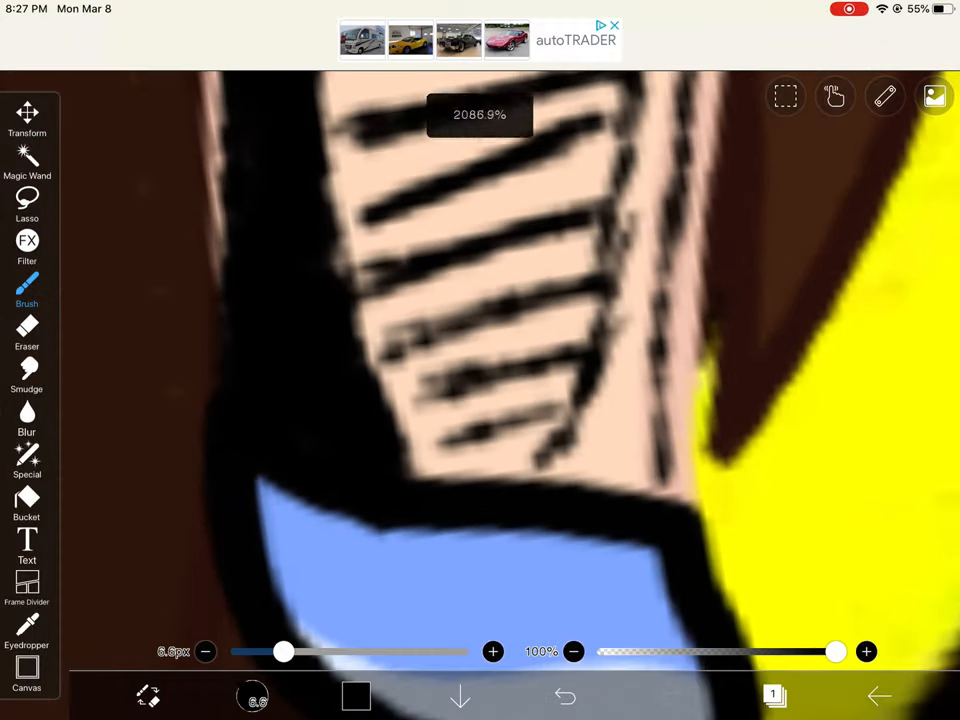
scroll(620, 400, "up", 2)
mouse_move(560, 470)
left_mouse_down()
mouse_move(596, 317)
mouse_move(620, 505)
mouse_move(647, 424)
mouse_move(611, 150)
left_mouse_up()
scroll(480, 380, "up", 3)
scroll(480, 380, "up", 2)
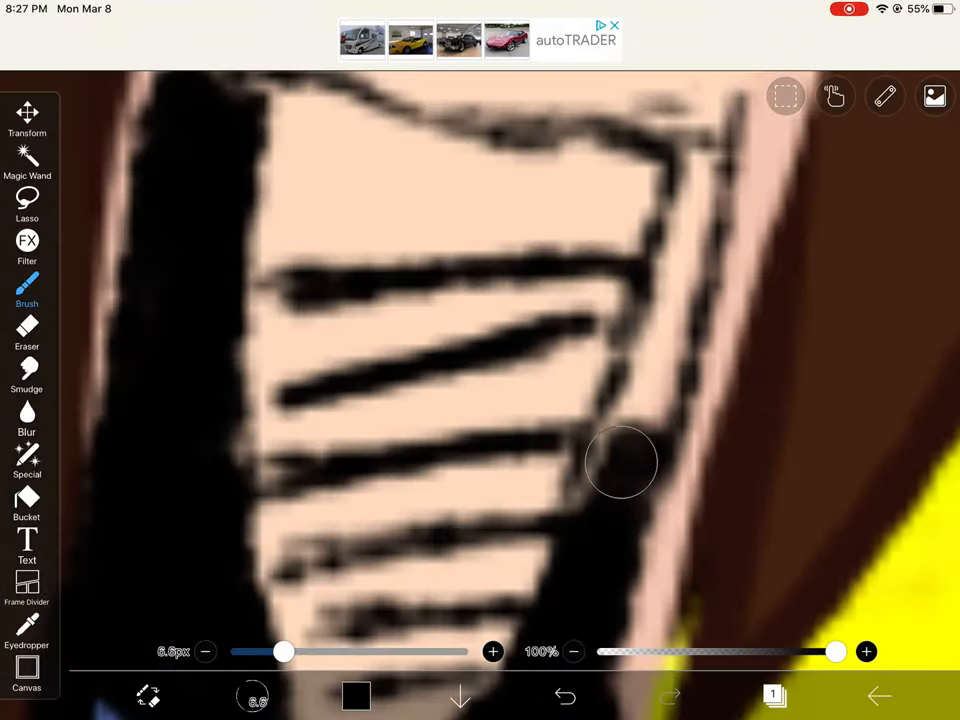
mouse_move(619, 461)
left_mouse_down()
mouse_move(669, 298)
mouse_move(660, 369)
mouse_move(585, 567)
left_mouse_up()
scroll(480, 380, "down", 3)
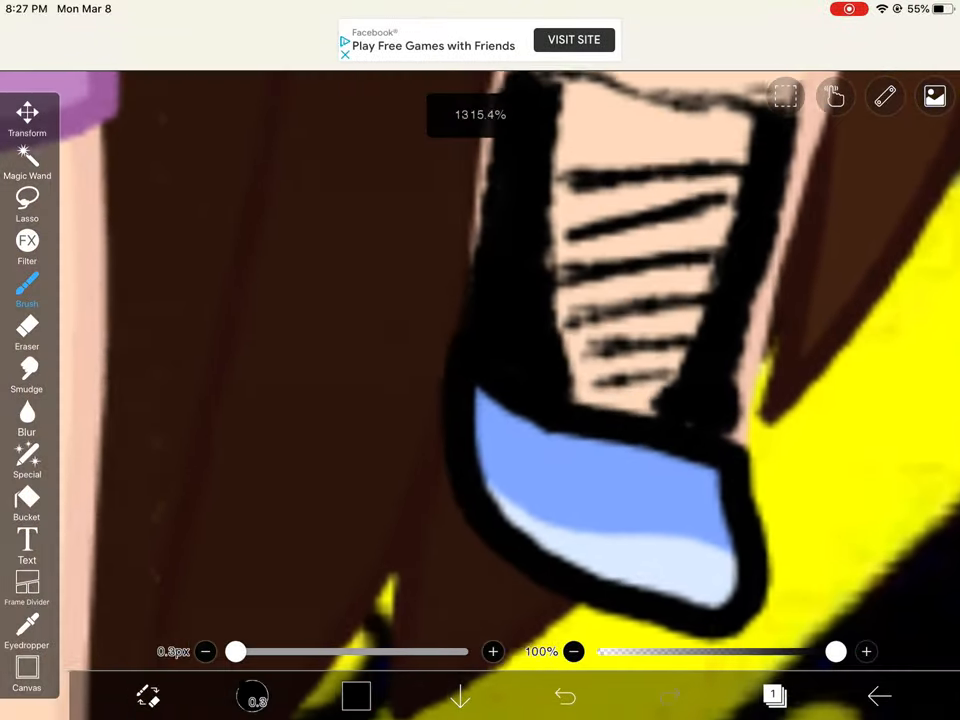
scroll(480, 380, "up", 2)
scroll(480, 380, "up", 1)
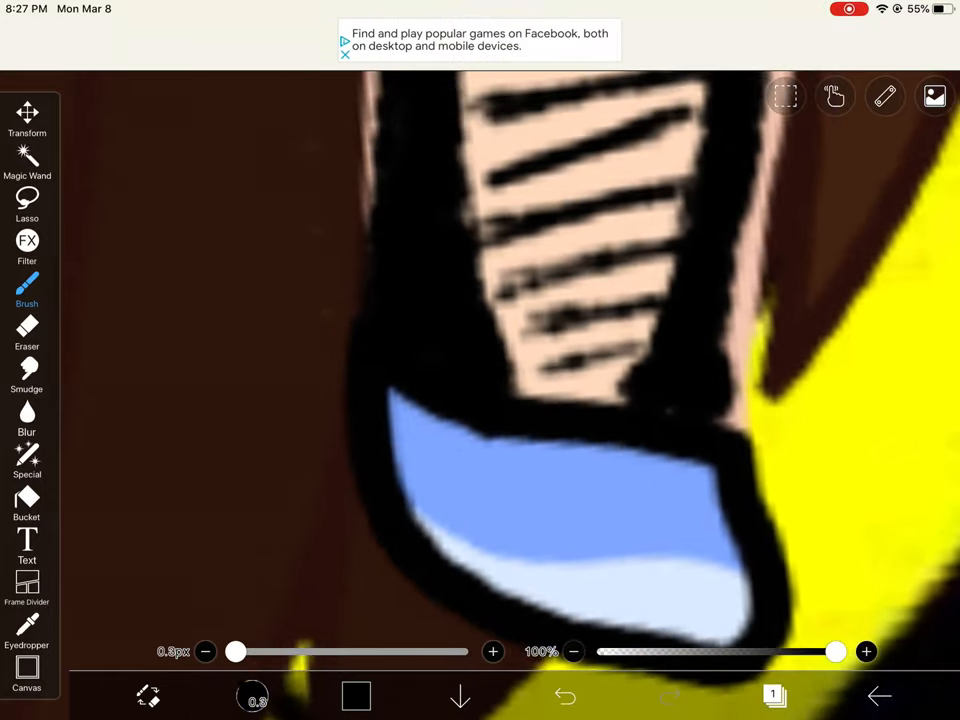
scroll(480, 380, "down", 2)
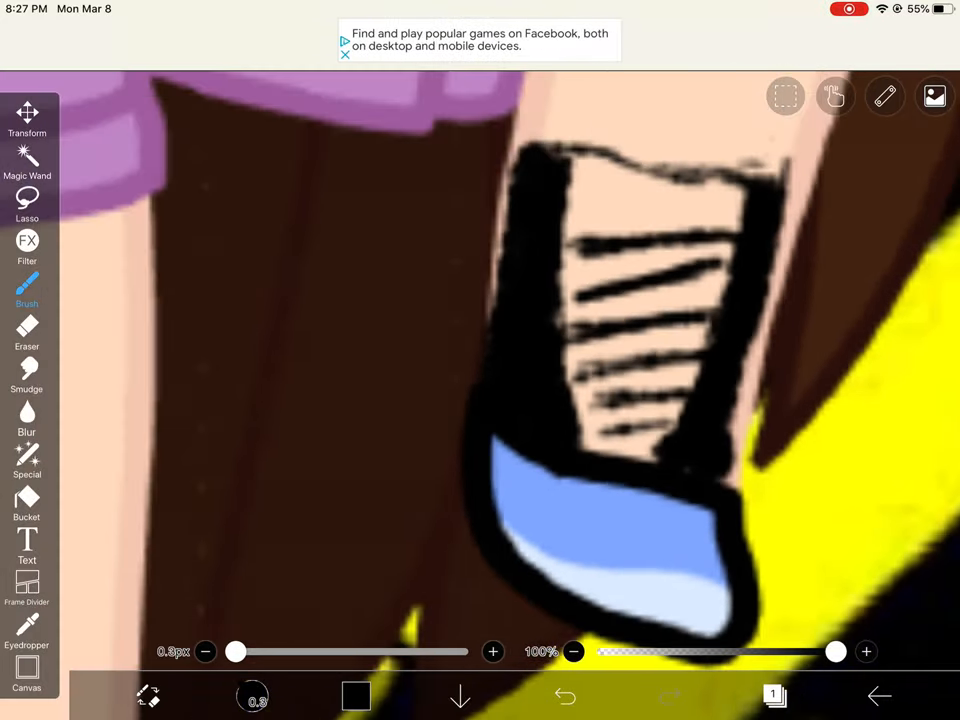
scroll(480, 380, "up", 4)
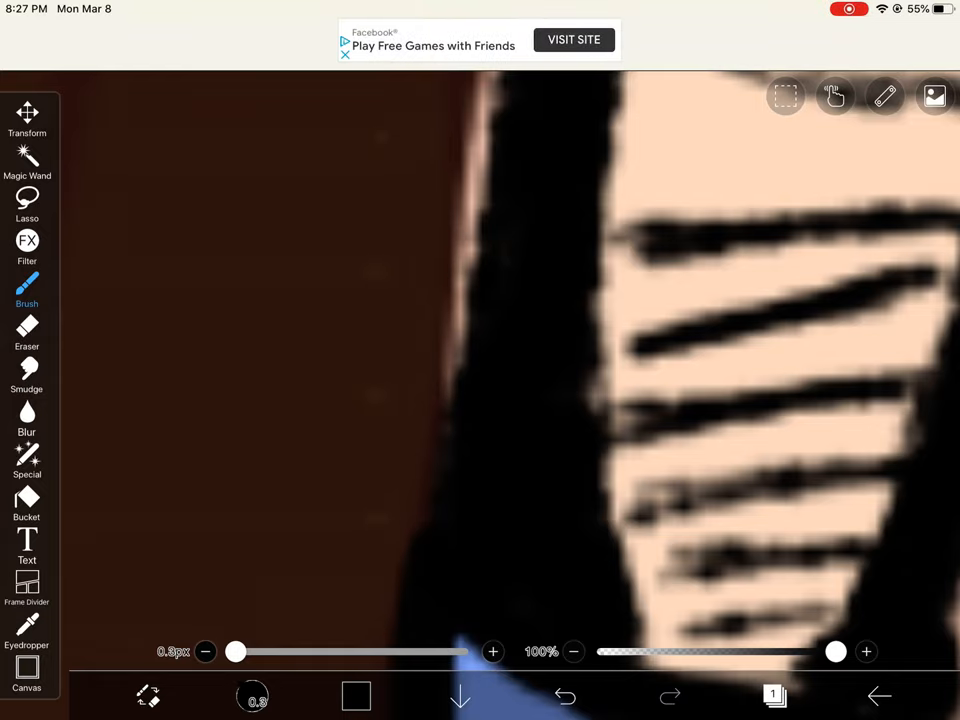
- Darken the boot's black edges and cover the pink strip beside the black band
left_click_drag(451, 548, 467, 154)
scroll(480, 380, "down", 2)
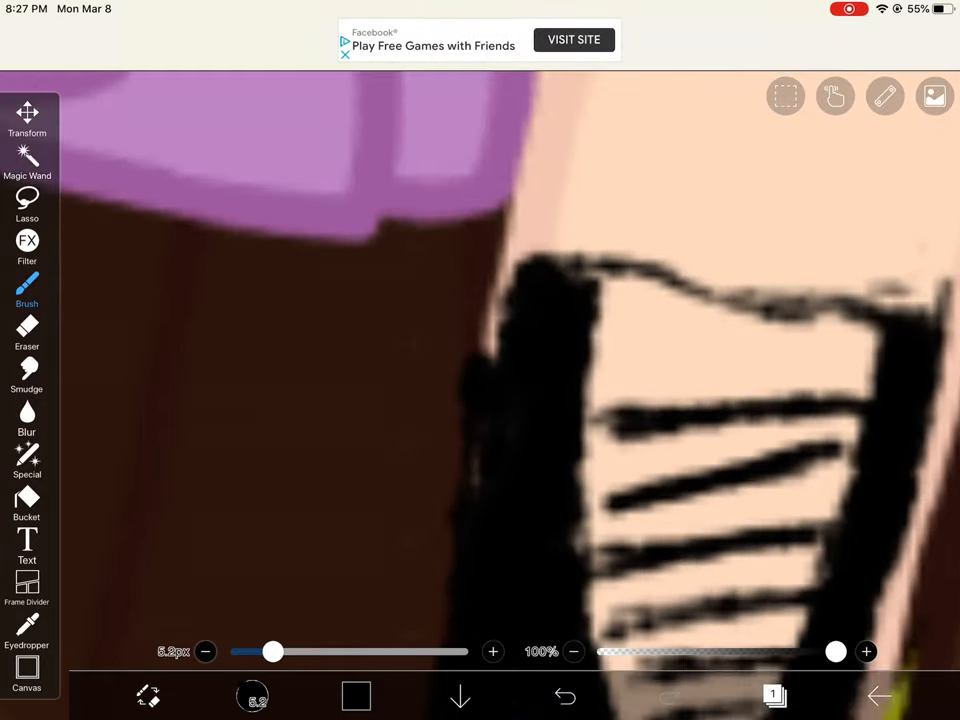
left_click_drag(497, 360, 497, 291)
left_click(479, 497)
scroll(480, 380, "right", 5)
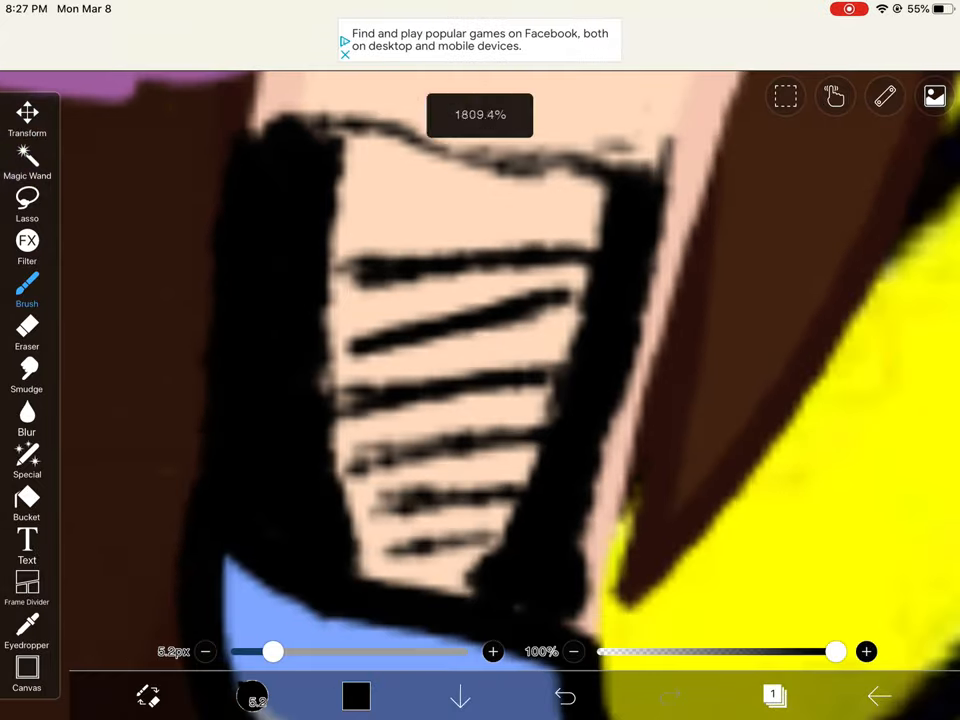
scroll(480, 380, "down", 2)
mouse_move(650, 160)
left_mouse_down()
mouse_move(615, 430)
mouse_move(553, 557)
left_mouse_up()
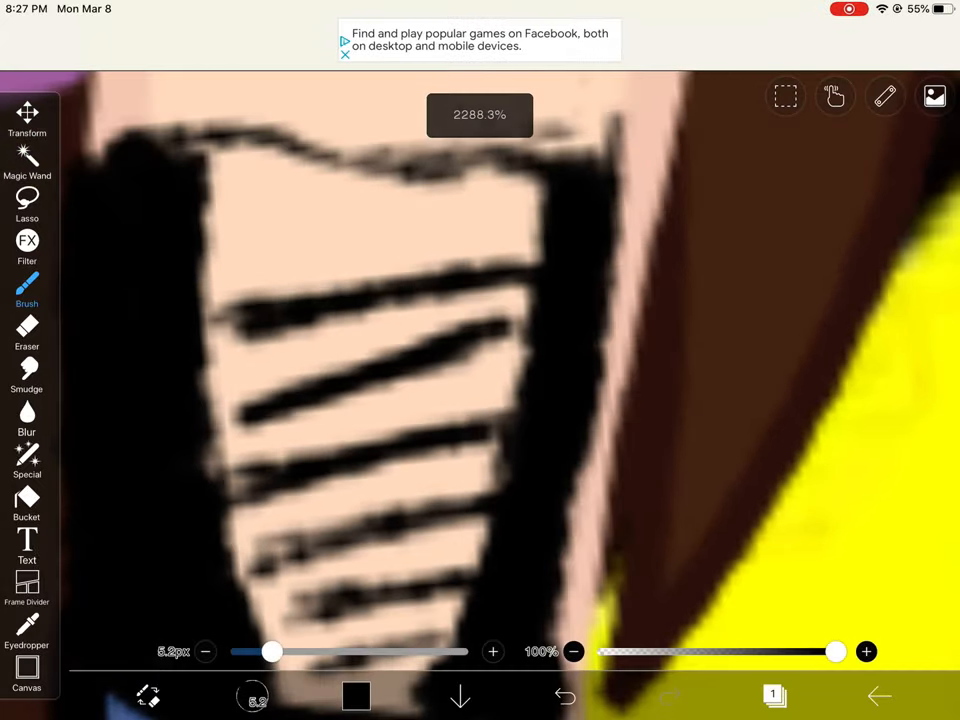
scroll(480, 380, "down", 3)
left_click_drag(630, 199, 559, 561)
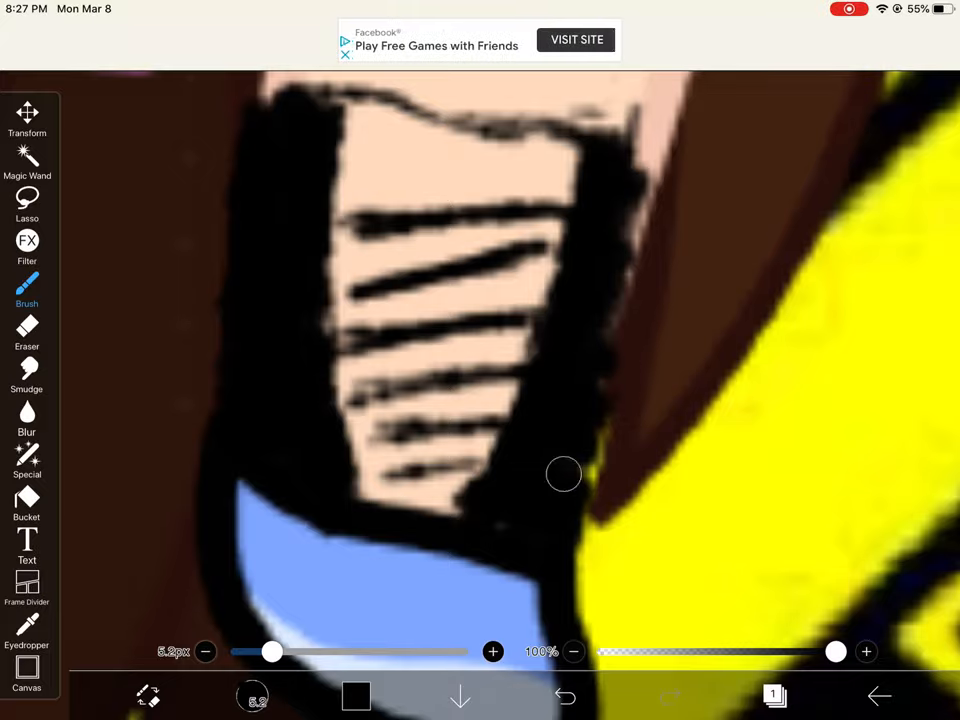
scroll(480, 380, "down", 5)
scroll(480, 380, "up", 3)
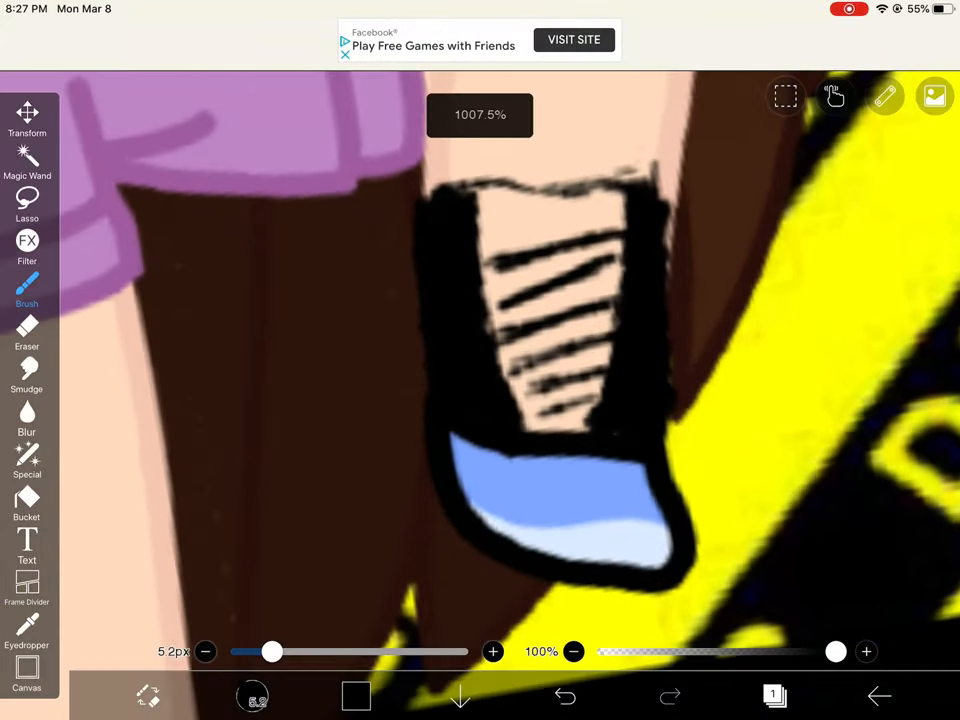
scroll(480, 380, "up", 3)
scroll(480, 380, "up", 2)
- Redraw a thick black top edge on the box and paint black over the blue toe
left_click_drag(350, 375, 680, 150)
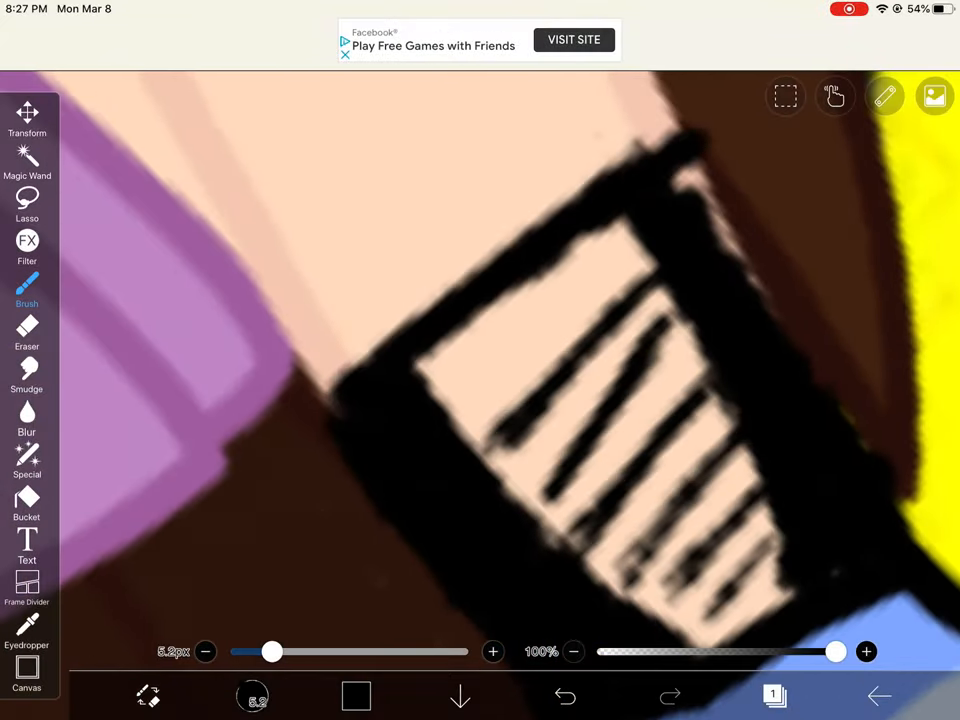
key("ctrl+z")
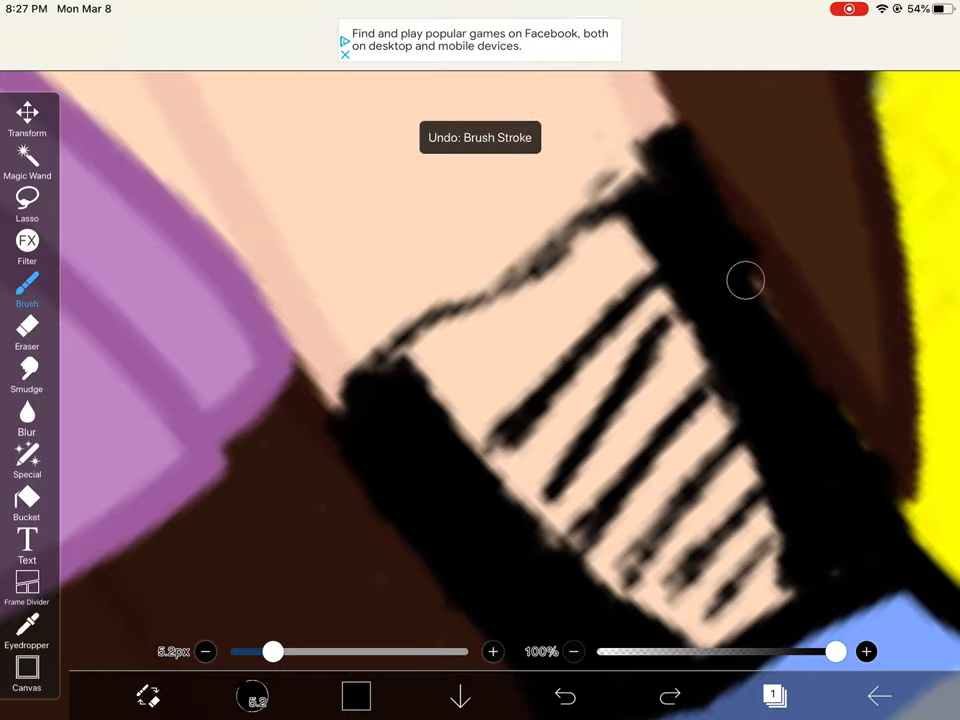
left_click_drag(360, 365, 650, 160)
scroll(480, 380, "down", 3)
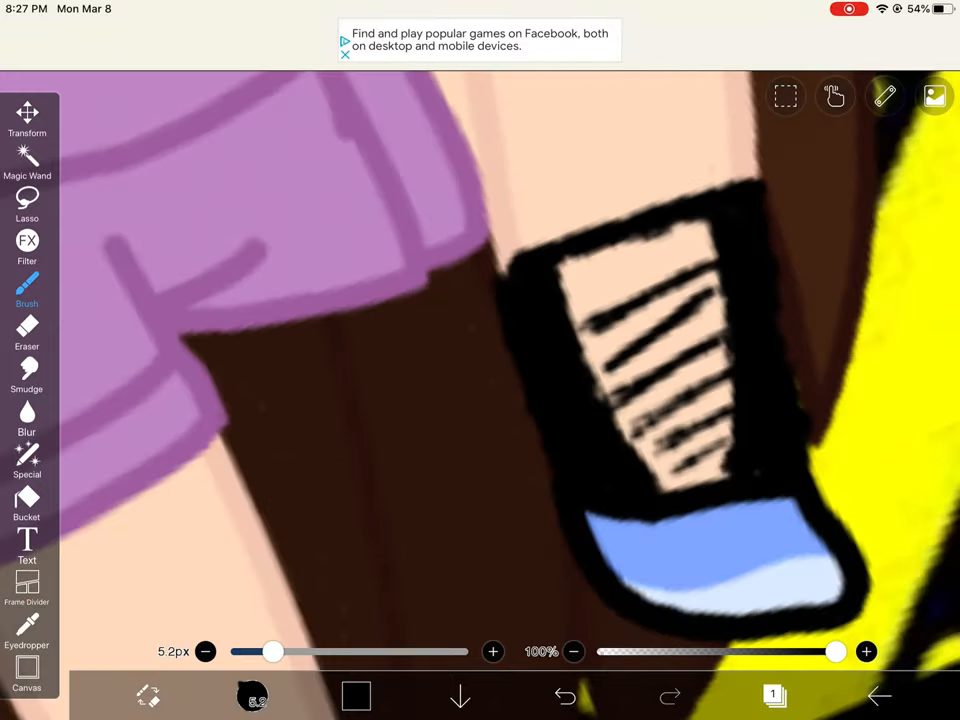
scroll(480, 380, "down", 2)
scroll(700, 560, "up", 3)
mouse_move(538, 358)
left_mouse_down()
mouse_move(521, 343)
mouse_move(528, 408)
mouse_move(624, 495)
mouse_move(562, 344)
mouse_move(699, 442)
mouse_move(773, 559)
left_mouse_up()
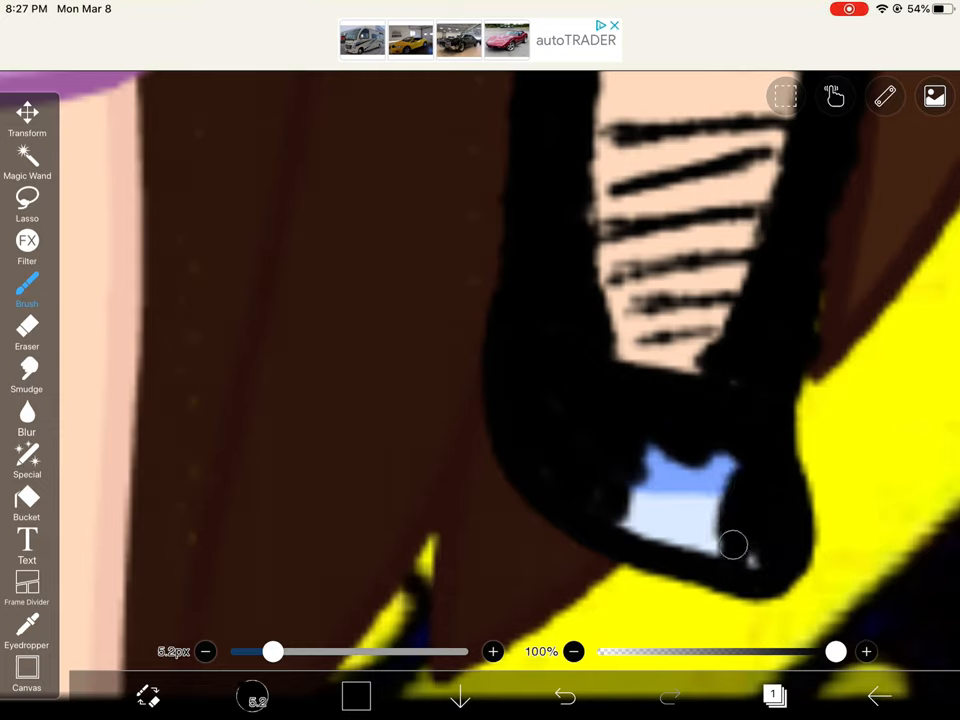
left_click_drag(724, 455, 743, 560)
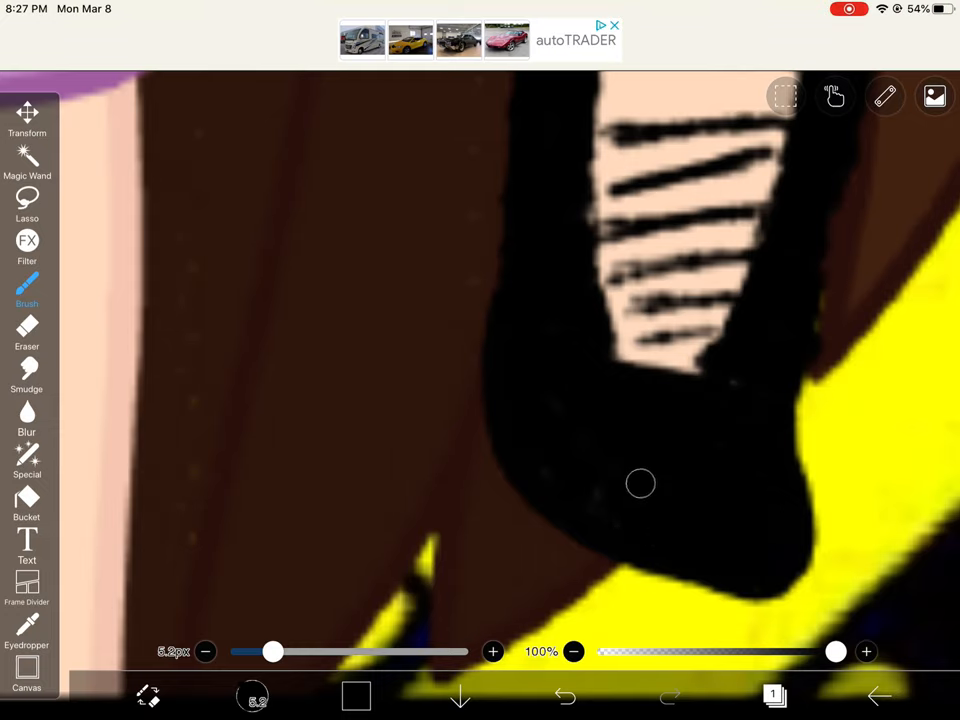
scroll(730, 480, "down", 5)
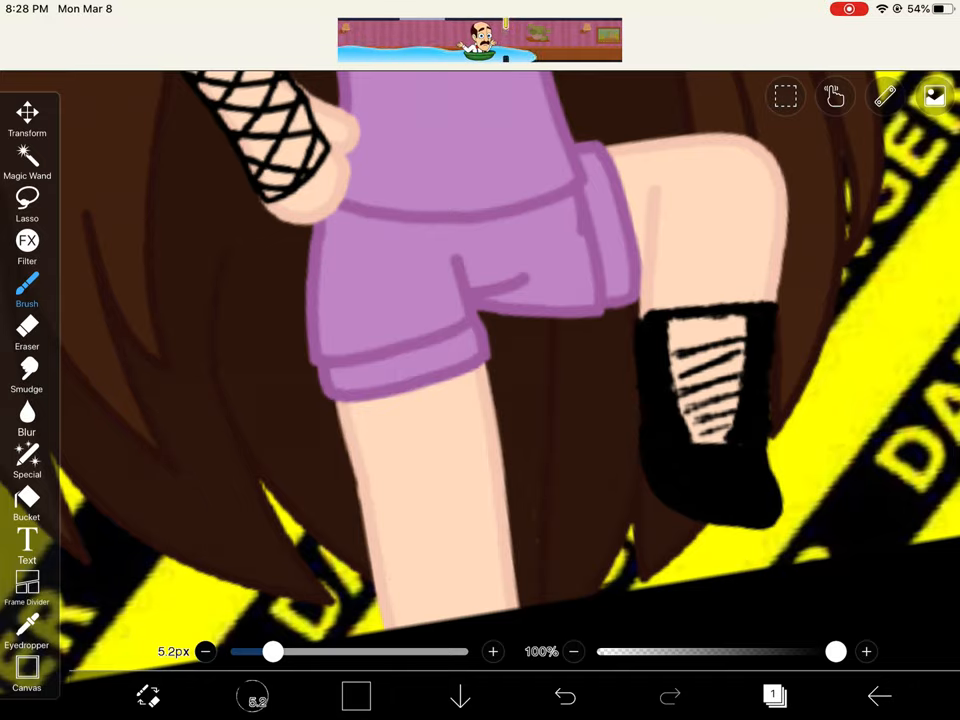
scroll(720, 450, "up", 2)
scroll(720, 450, "up", 3)
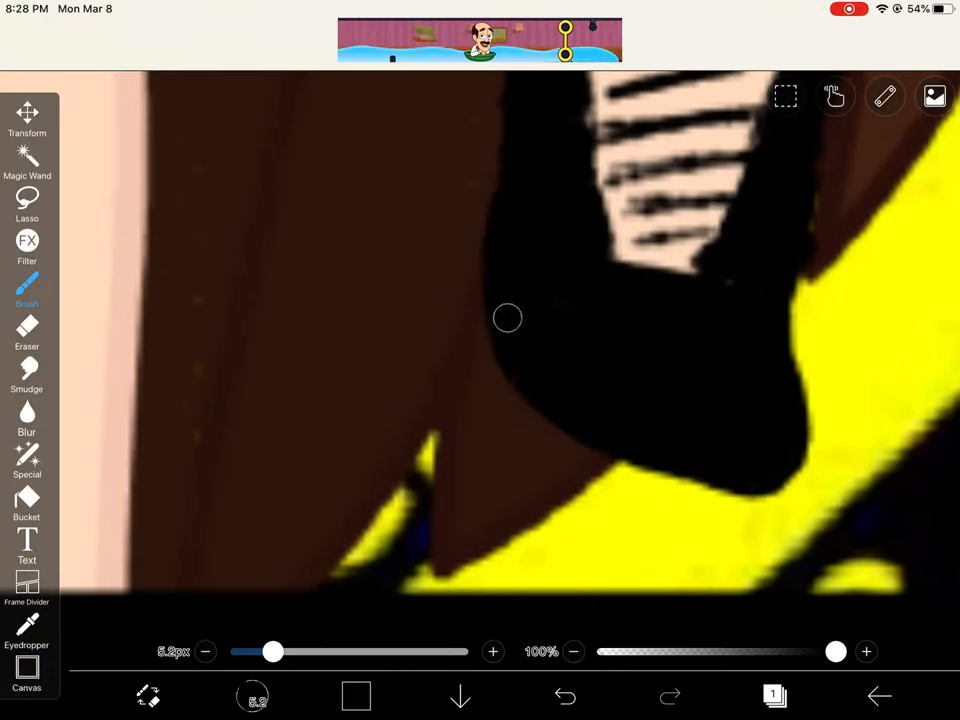
scroll(700, 350, "down", 2)
scroll(700, 350, "down", 3)
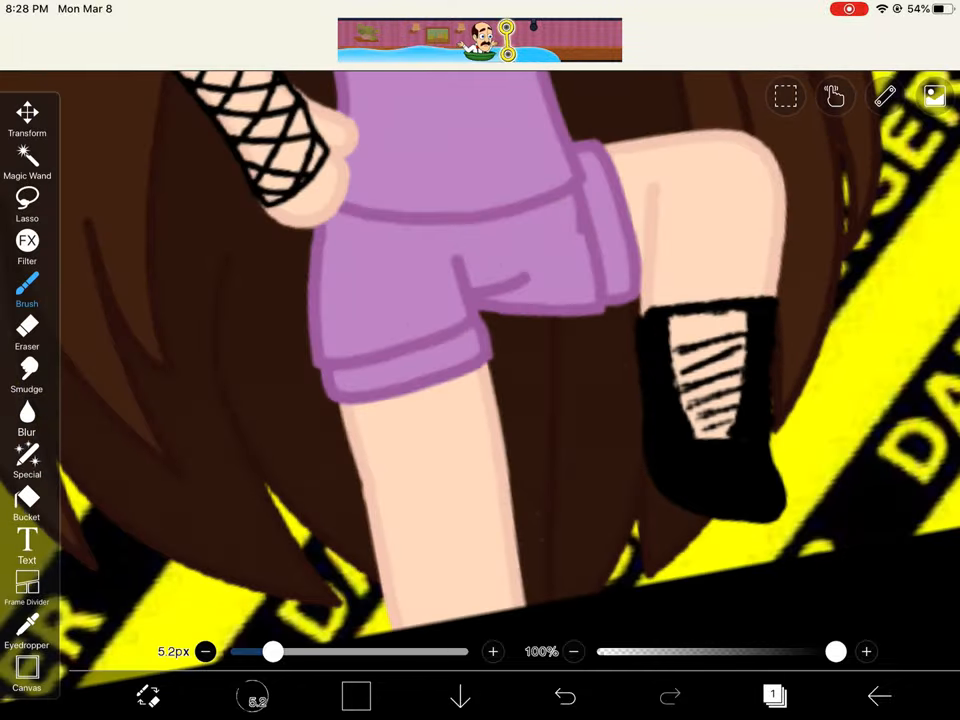
scroll(700, 420, "up", 1)
scroll(700, 420, "up", 5)
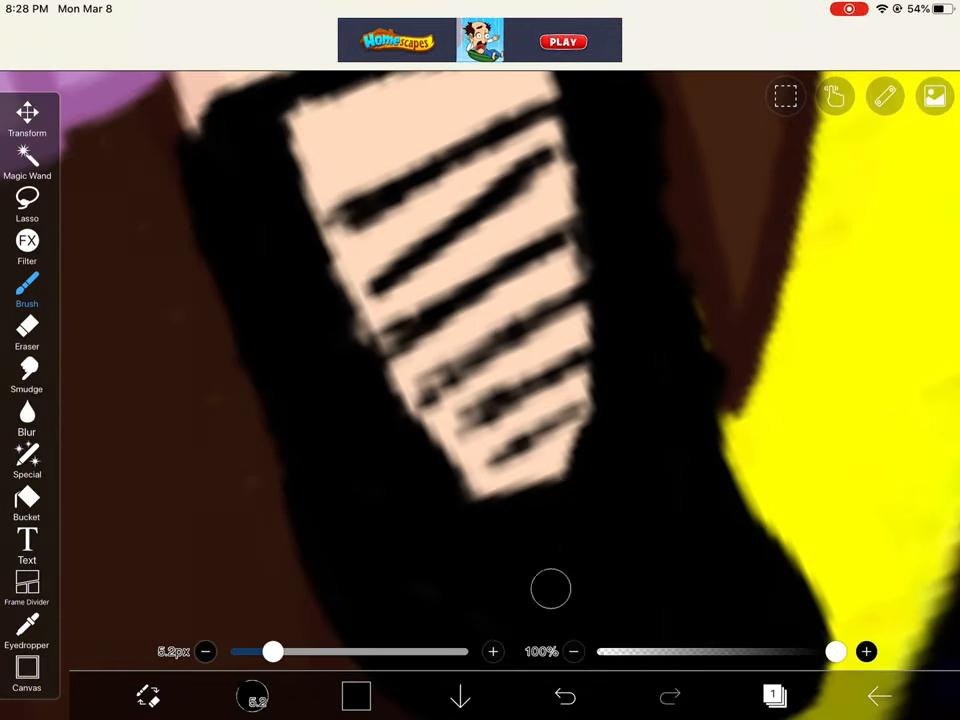
scroll(550, 400, "up", 1)
scroll(550, 400, "up", 2)
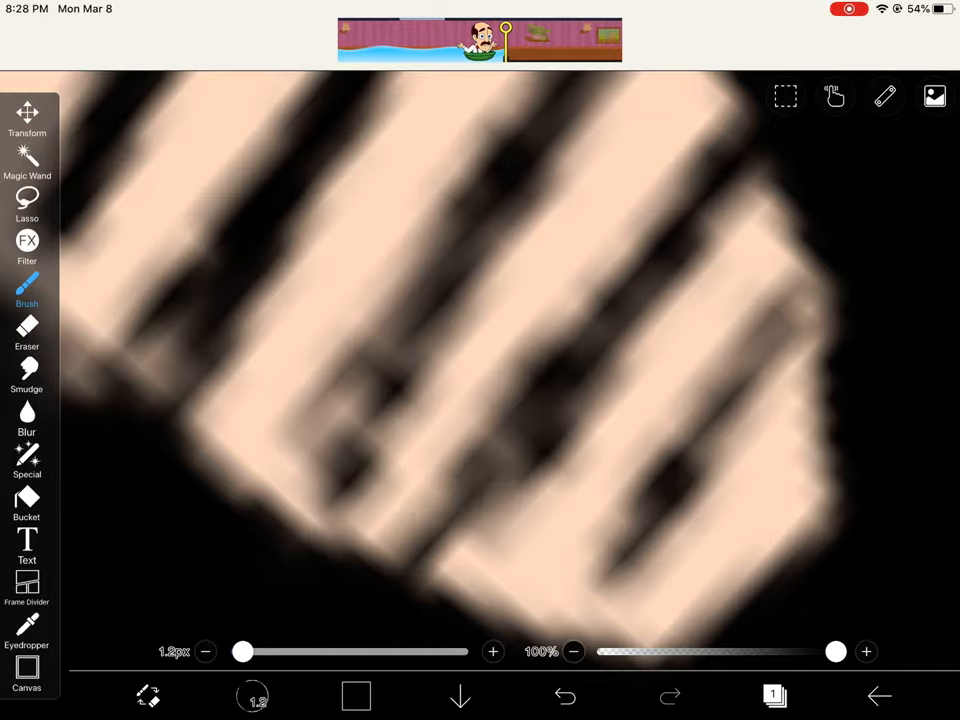
scroll(340, 400, "up", 3)
mouse_move(500, 350)
left_mouse_down()
mouse_move(500, 420)
mouse_move(500, 330)
mouse_move(520, 380)
mouse_move(510, 410)
left_mouse_up()
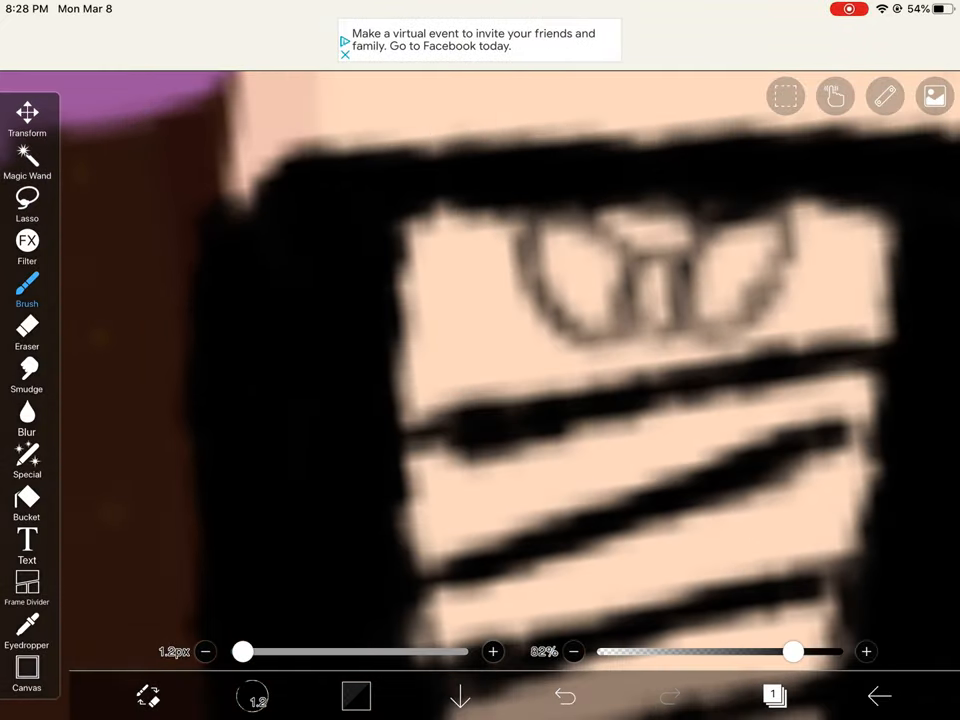
- Sketch and refine a dark bow outline at the top of the boot's laces
mouse_move(560, 240)
left_mouse_down()
mouse_move(595, 350)
mouse_move(600, 455)
left_mouse_up()
left_click_drag(500, 260, 550, 340)
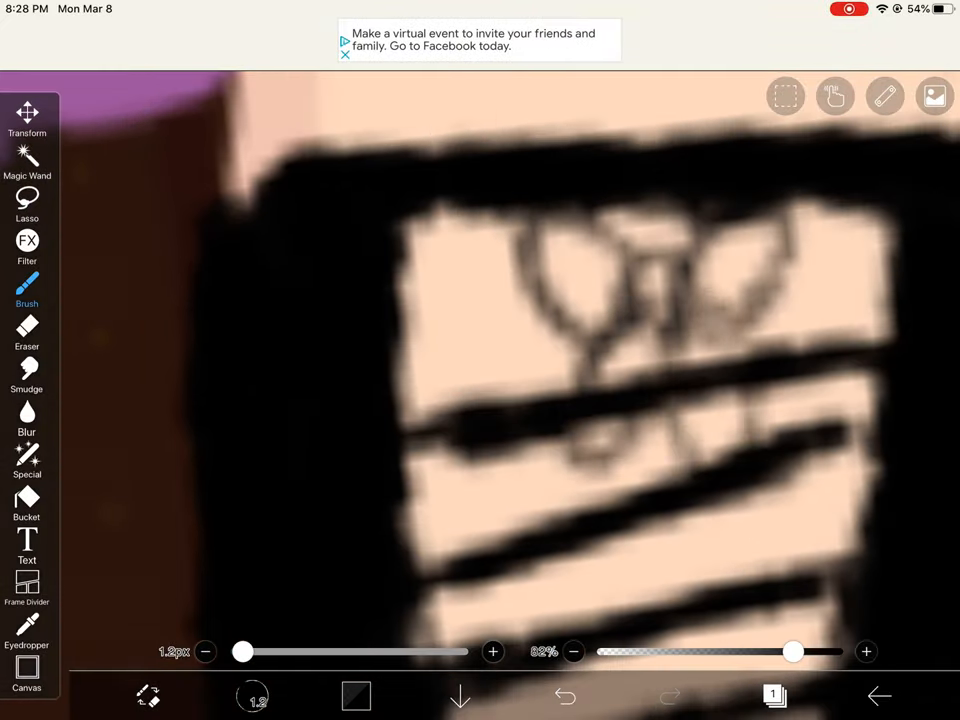
left_click_drag(480, 225, 560, 330)
left_click_drag(530, 240, 560, 330)
scroll(640, 400, "down", 3)
scroll(640, 400, "down", 2)
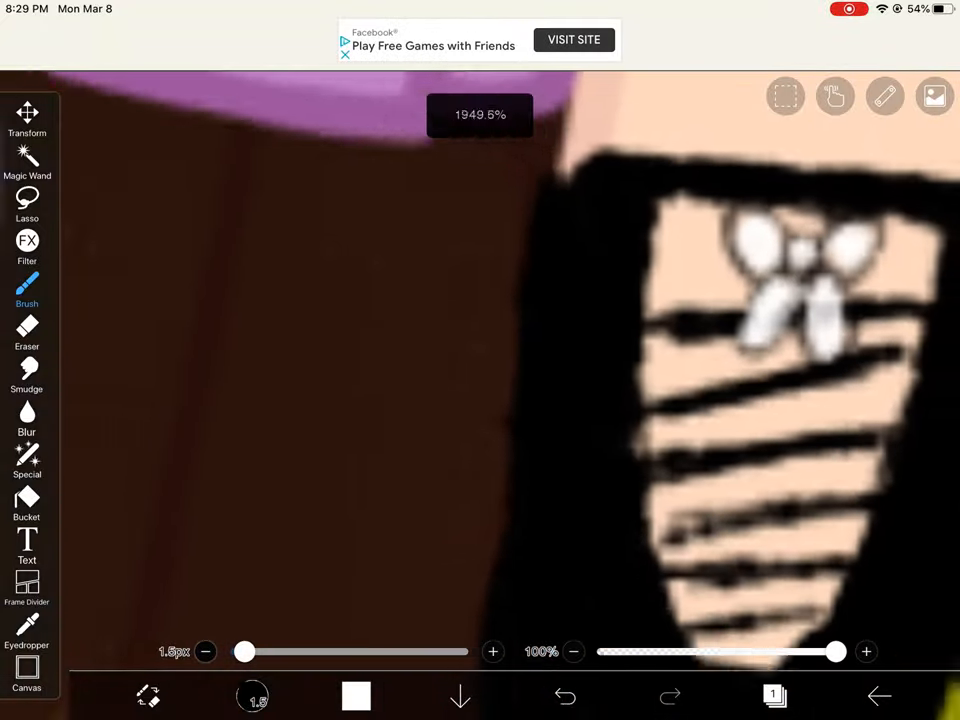
scroll(480, 400, "down", 2)
scroll(480, 380, "down", 10)
scroll(480, 380, "down", 2)
scroll(480, 380, "down", 1)
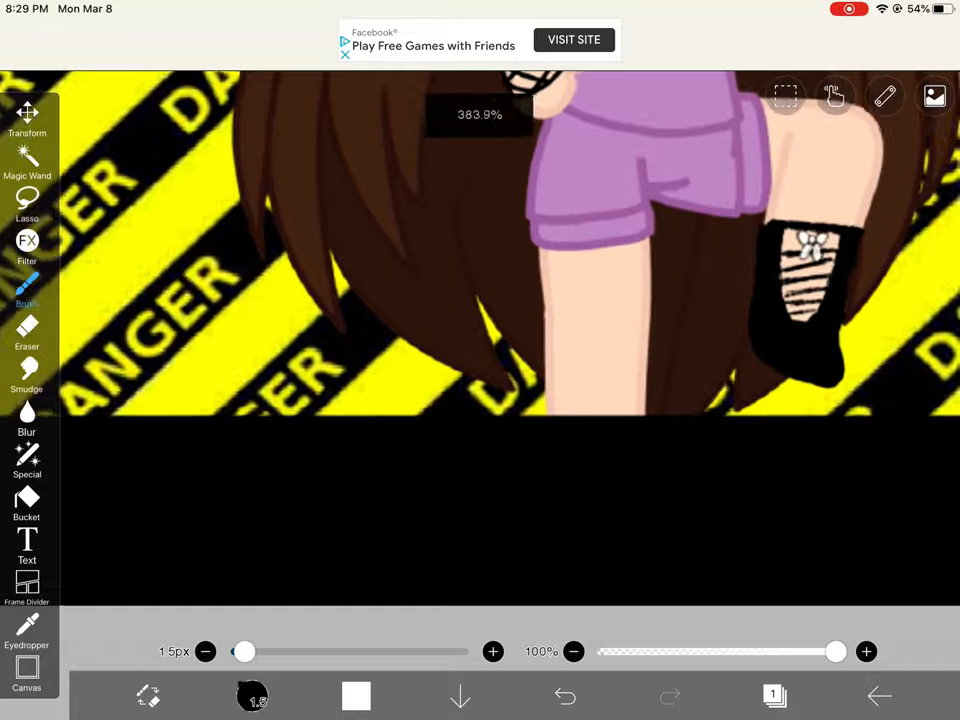
scroll(480, 380, "down", 1)
scroll(480, 380, "up", 3)
scroll(480, 380, "up", 2)
scroll(480, 380, "down", 3)
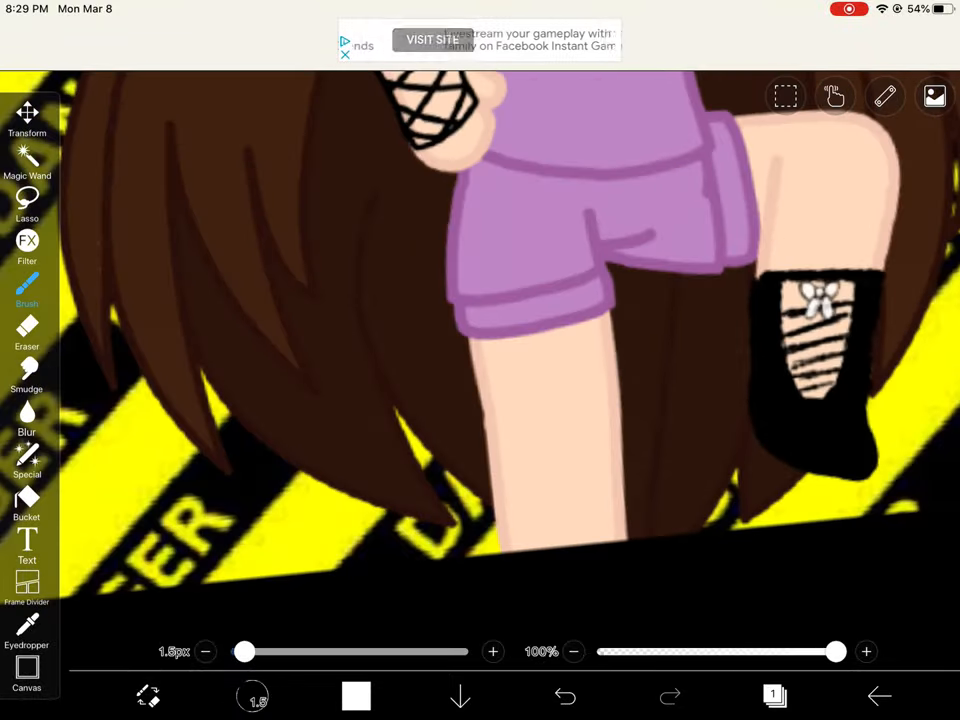
scroll(480, 380, "down", 4)
scroll(830, 410, "up", 1)
scroll(640, 420, "up", 5)
scroll(640, 400, "up", 3)
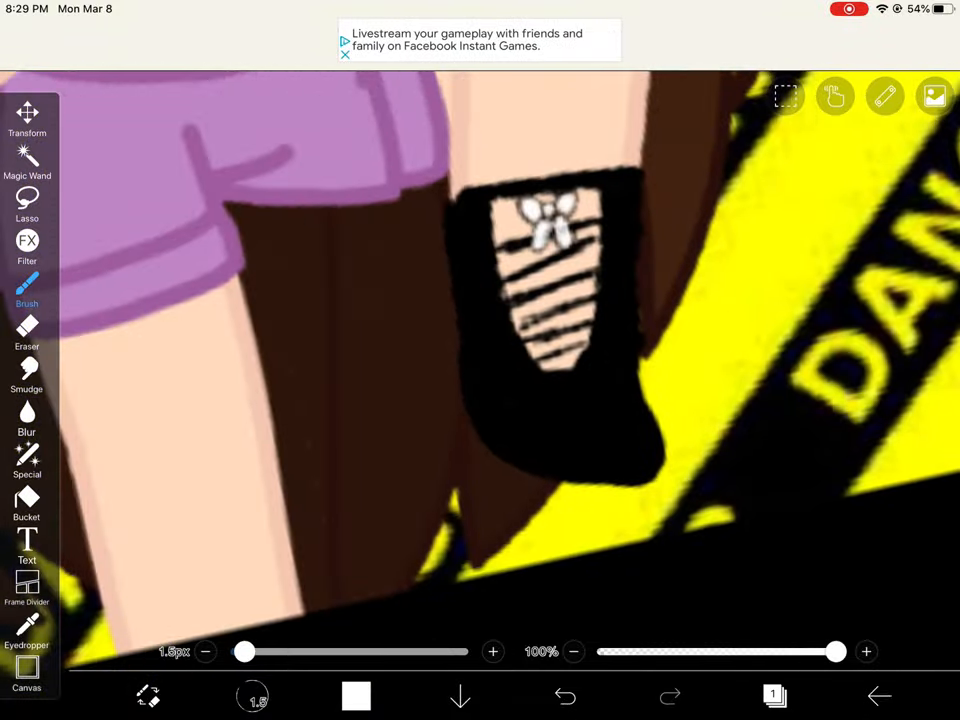
scroll(560, 350, "up", 3)
scroll(560, 350, "up", 1)
scroll(560, 350, "up", 2)
scroll(560, 350, "up", 2)
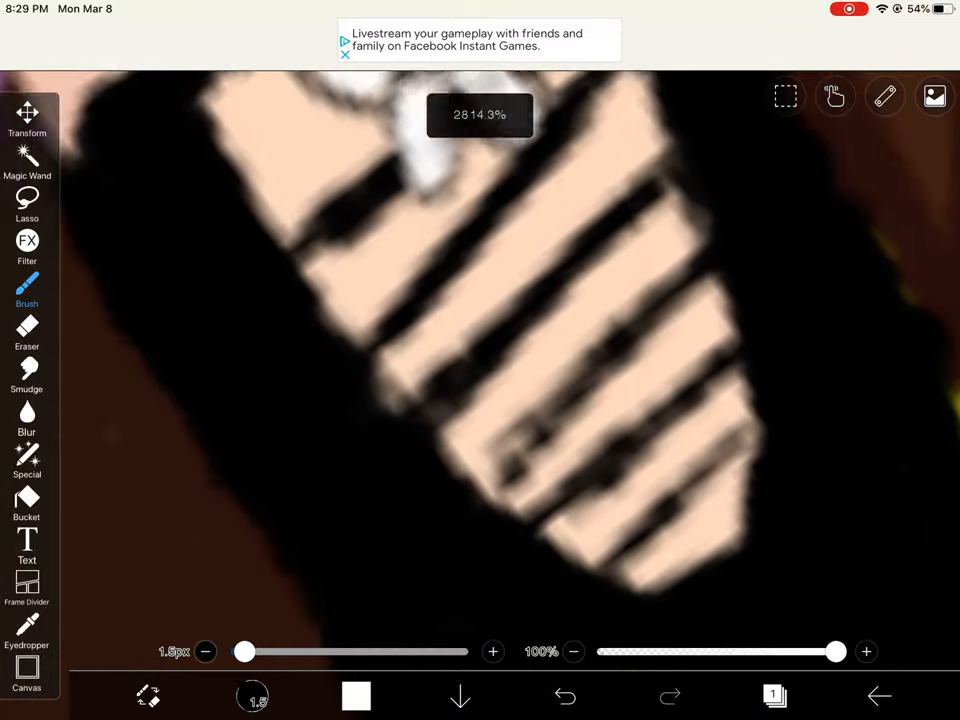
scroll(560, 350, "up", 2)
- Paint the peach stripes white as laces, undoing a stray white stroke below the bow
mouse_move(700, 245)
left_mouse_down()
mouse_move(645, 380)
mouse_move(500, 598)
left_mouse_up()
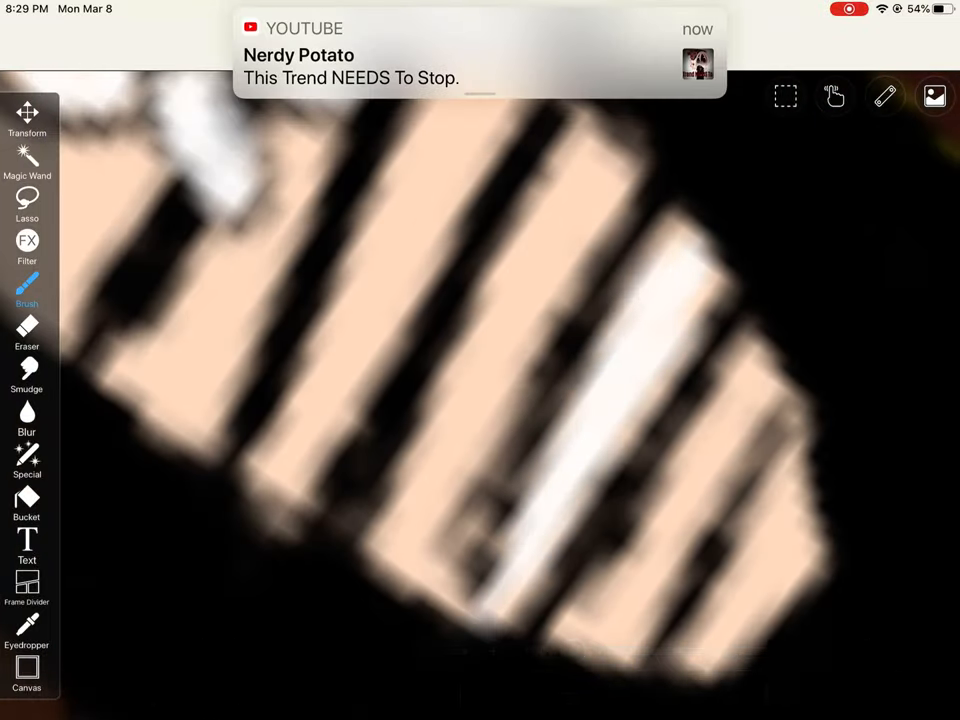
left_click_drag(735, 365, 597, 568)
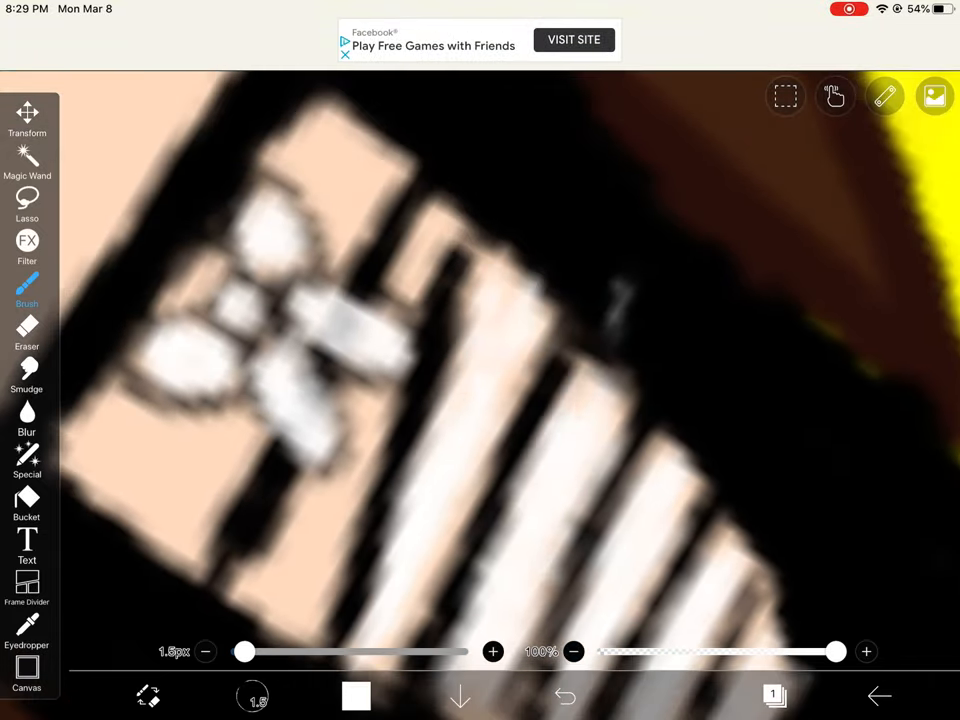
mouse_move(400, 400)
left_mouse_down()
mouse_move(450, 290)
mouse_move(690, 390)
mouse_move(660, 390)
mouse_move(625, 340)
left_mouse_up()
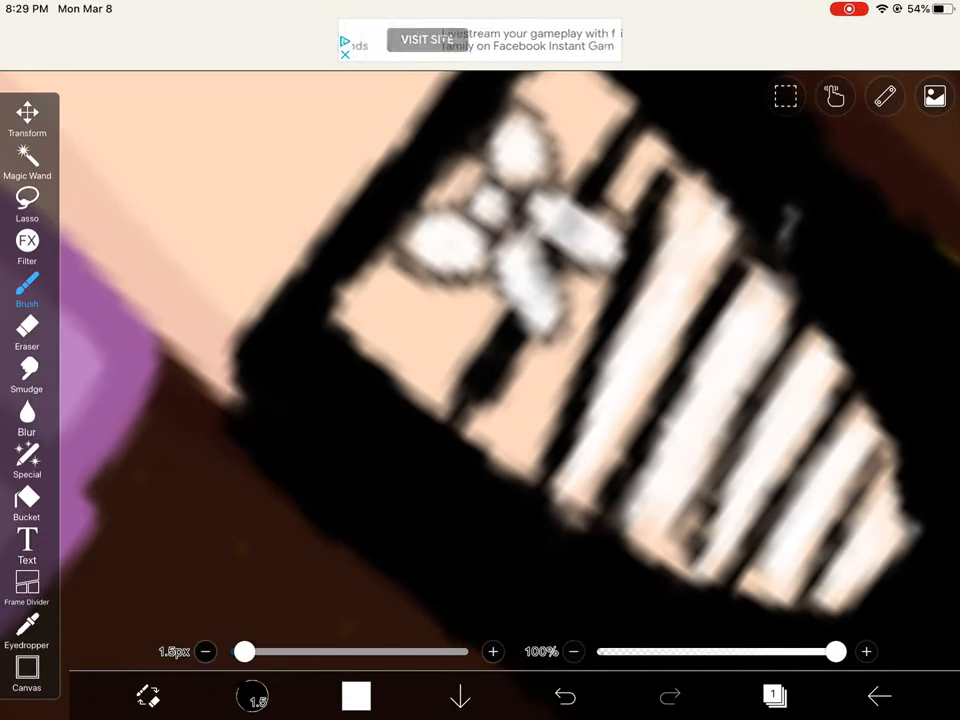
left_click_drag(555, 250, 525, 330)
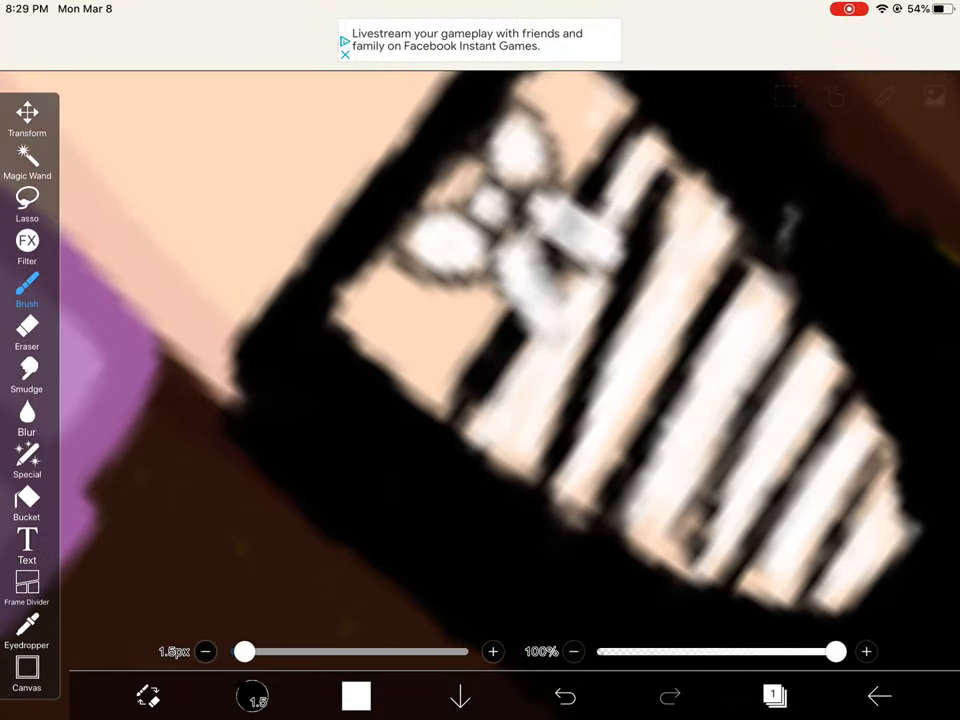
key("ctrl+z")
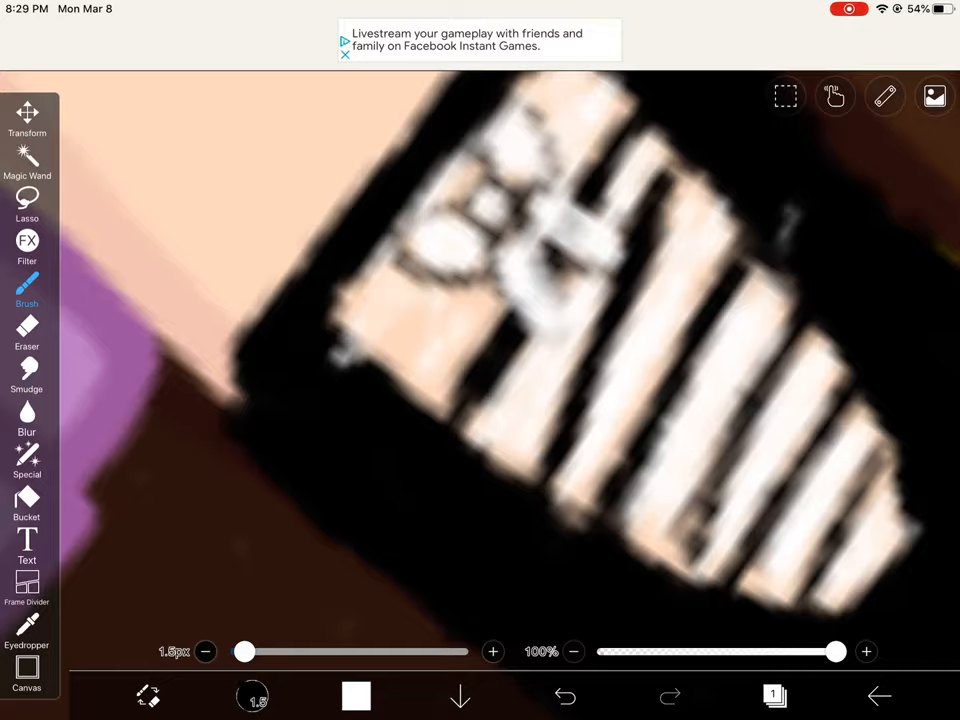
- Lay first white strokes and a faint guide line along the boot's top edge
left_click_drag(520, 230, 630, 410)
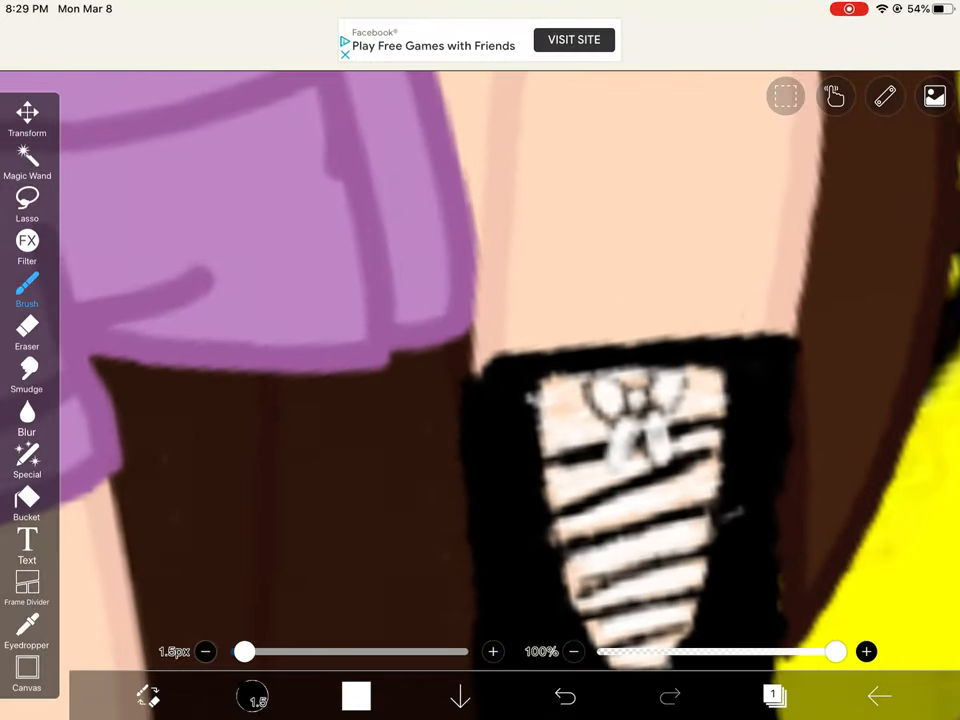
left_click_drag(590, 294, 625, 290)
scroll(480, 400, "up", 5)
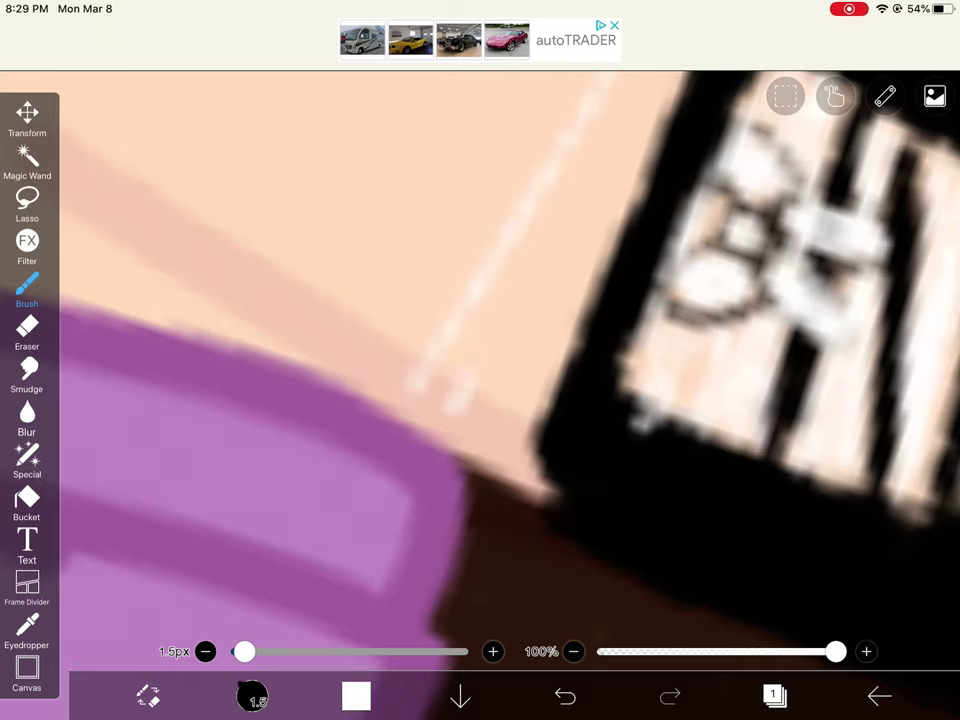
left_click_drag(573, 192, 465, 375)
scroll(480, 400, "up", 3)
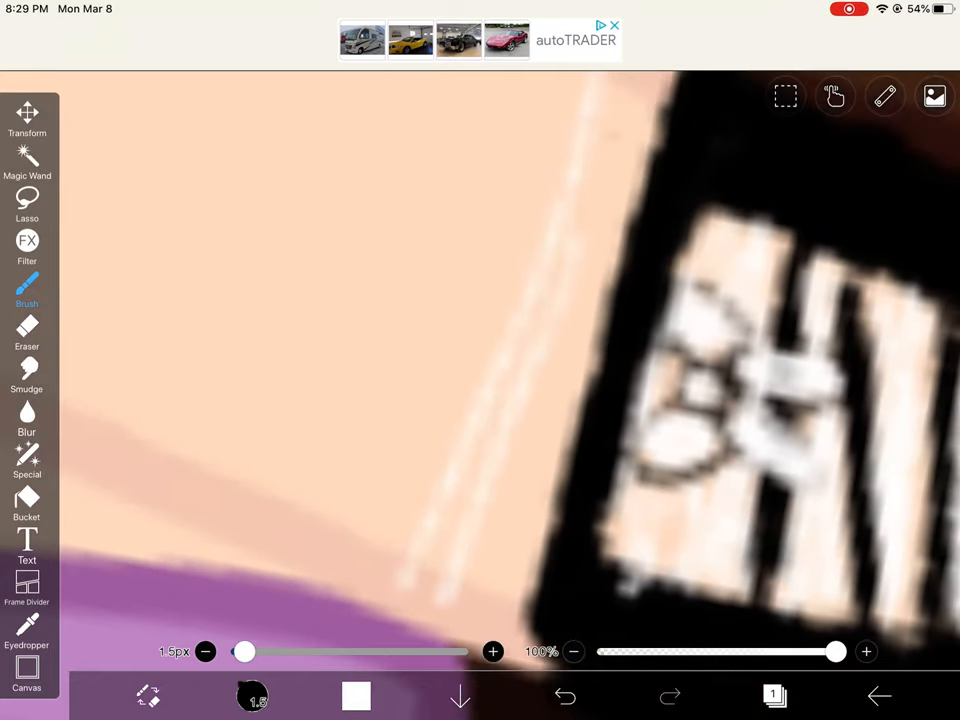
left_click_drag(460, 215, 400, 480)
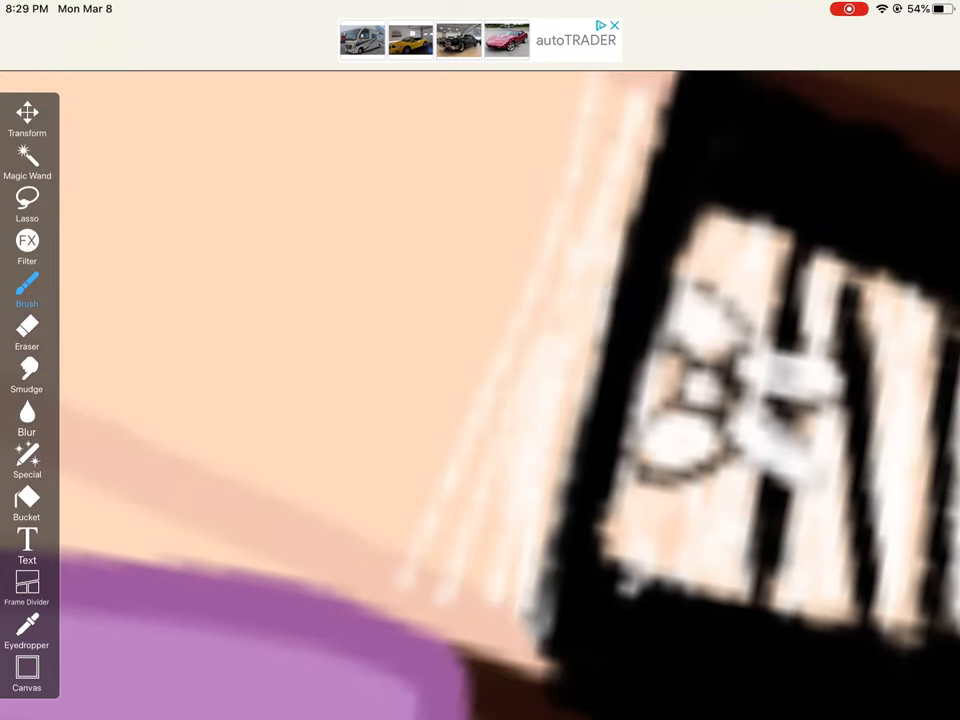
- Fill in the white sock cuff band above the black boot
left_click_drag(540, 250, 491, 431)
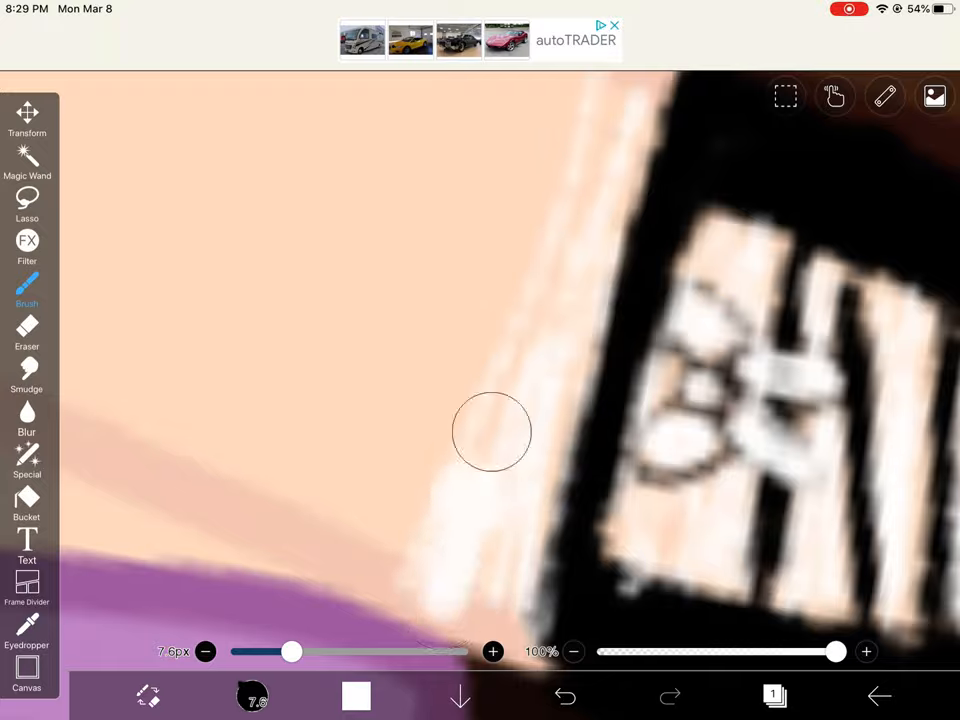
mouse_move(540, 300)
left_mouse_down()
mouse_move(484, 568)
mouse_move(499, 624)
left_mouse_up()
scroll(480, 400, "up", 3)
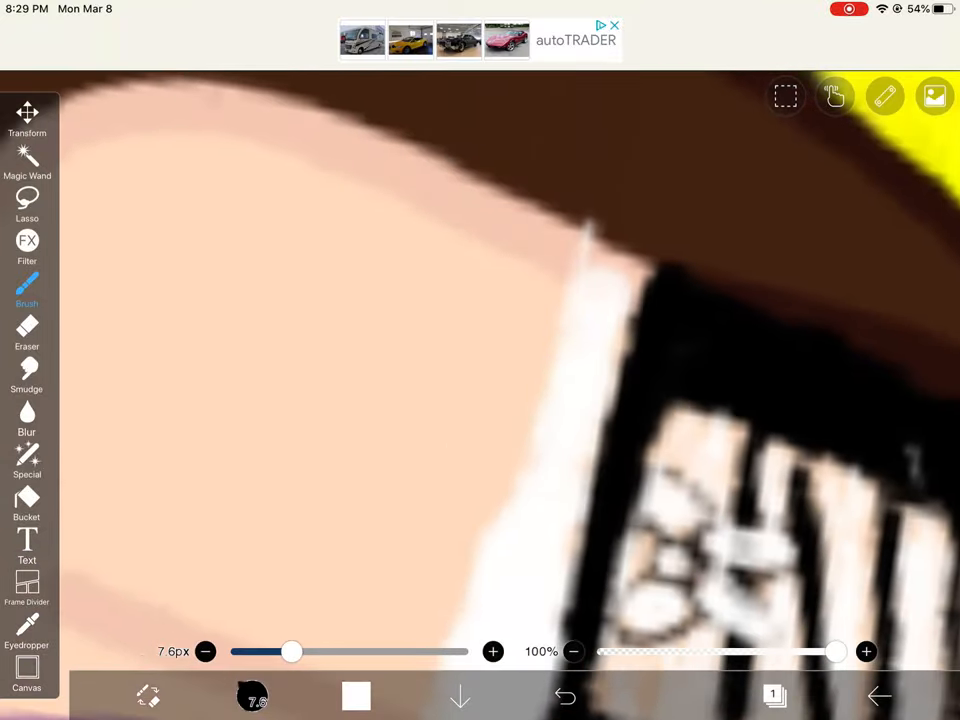
left_click_drag(574, 249, 490, 540)
left_click_drag(600, 230, 640, 300)
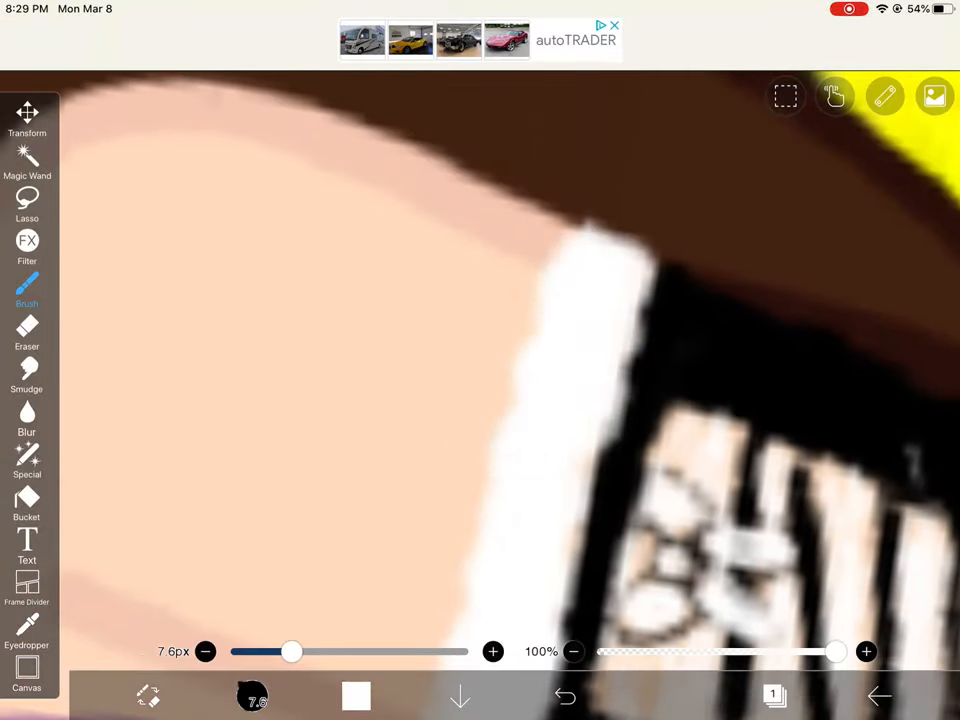
scroll(480, 360, "down", 5)
scroll(480, 360, "down", 3)
scroll(480, 360, "up", 2)
scroll(690, 410, "down", 1)
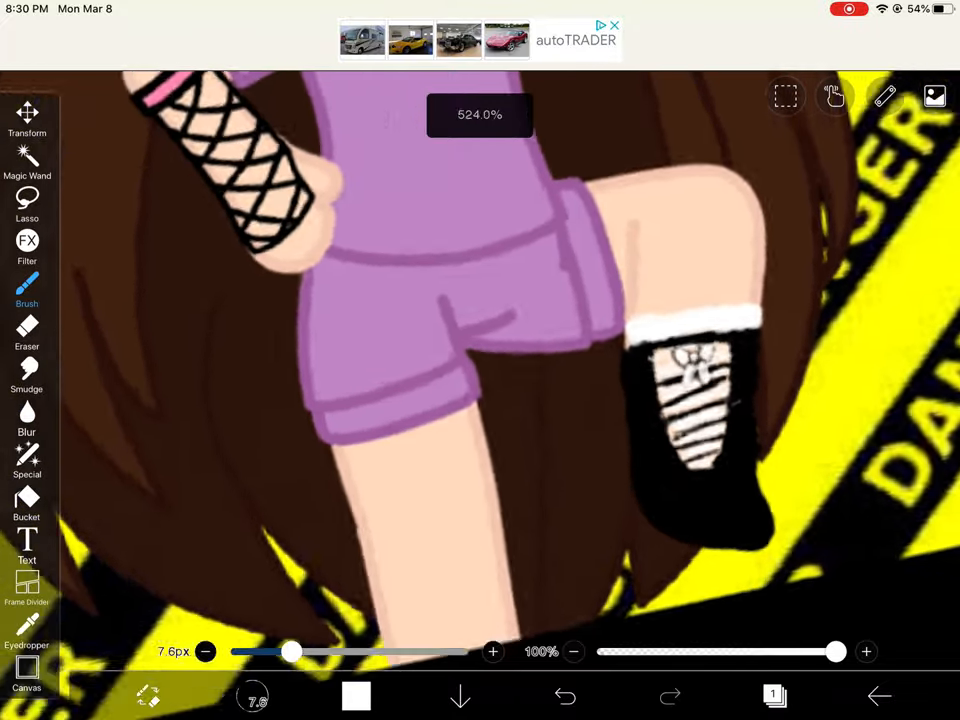
scroll(690, 410, "up", 5)
scroll(690, 410, "up", 3)
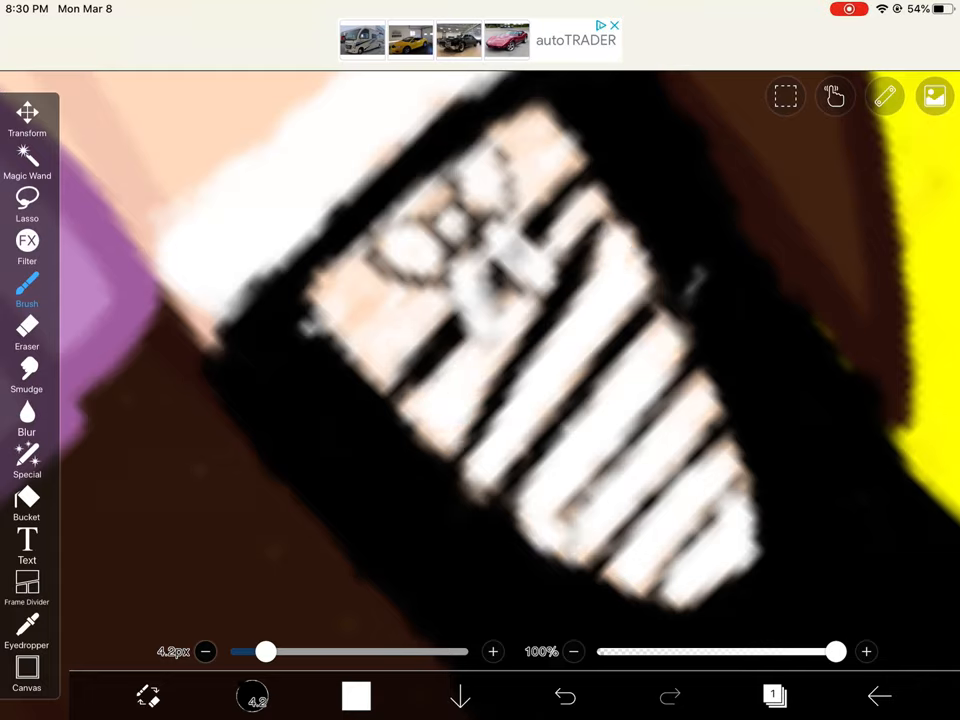
- Paint white over the remaining lower lace stripes with a 4.2px brush
left_click(547, 166)
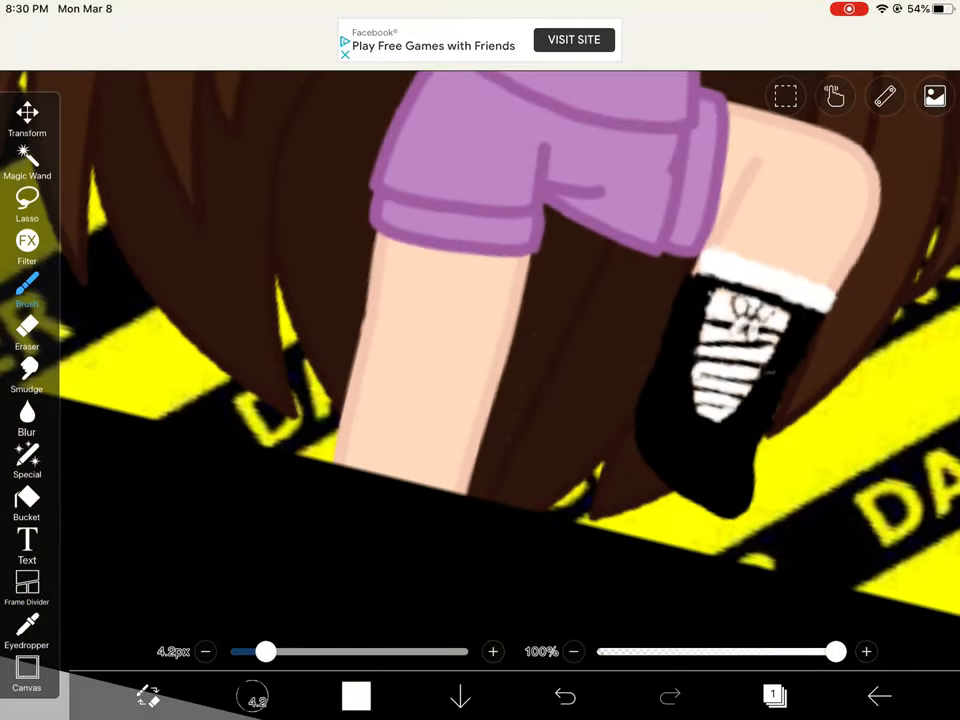
scroll(480, 360, "down", 3)
scroll(480, 360, "down", 2)
scroll(600, 300, "up", 2)
scroll(650, 350, "up", 2)
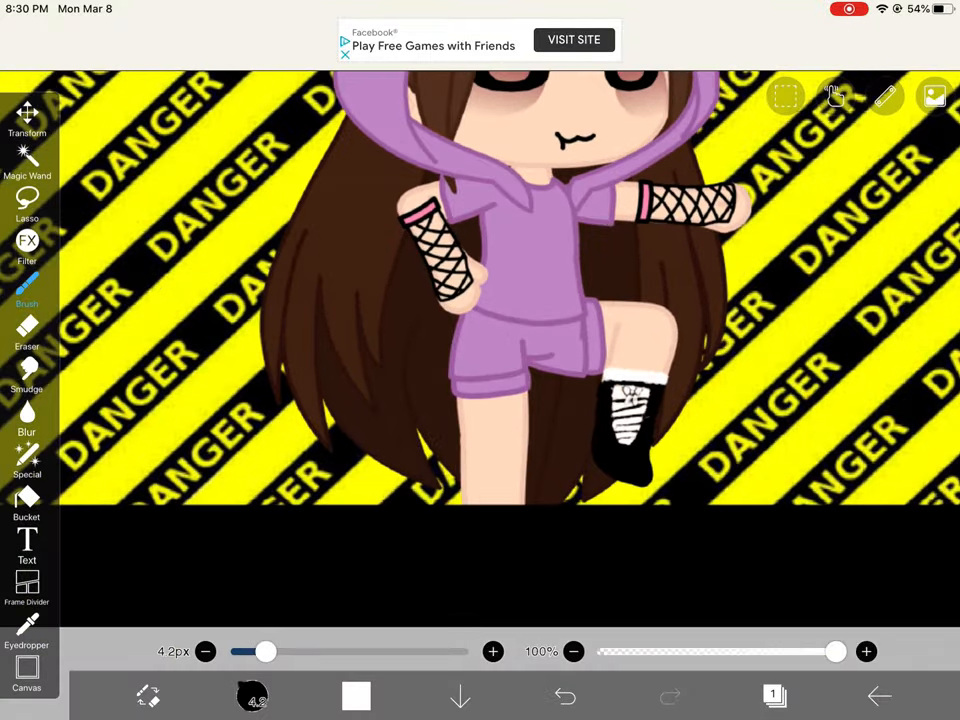
scroll(700, 380, "up", 3)
scroll(735, 400, "up", 3)
scroll(540, 480, "up", 2)
scroll(540, 480, "down", 2)
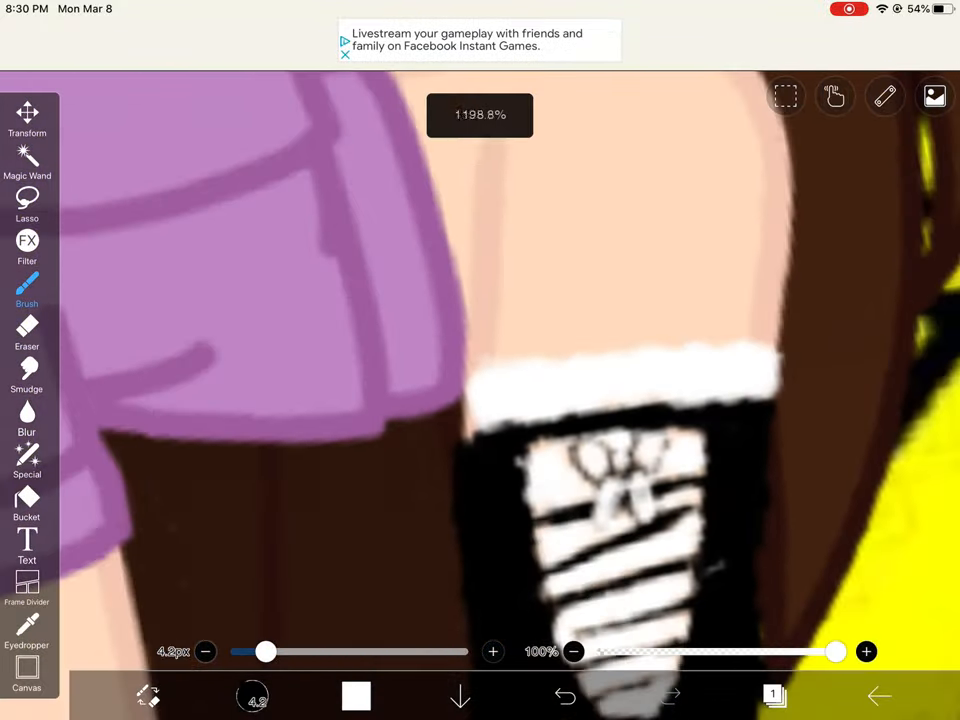
scroll(540, 480, "down", 3)
scroll(540, 480, "down", 2)
scroll(540, 350, "up", 1)
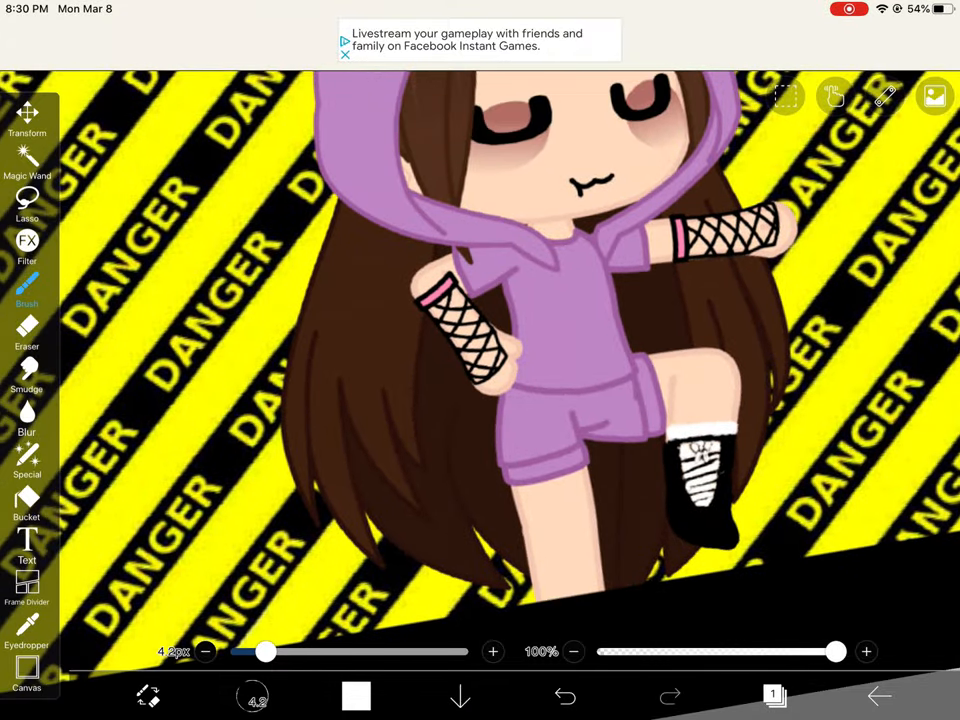
scroll(480, 360, "down", 2)
scroll(480, 360, "up", 1)
scroll(540, 400, "up", 3)
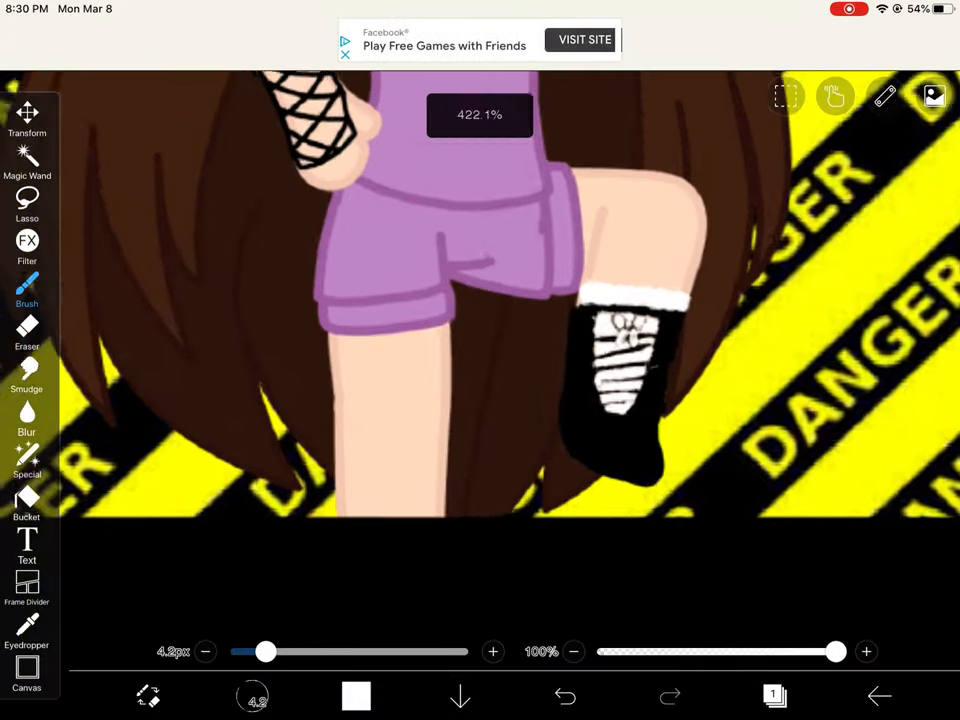
scroll(480, 360, "up", 3)
scroll(480, 360, "up", 1)
scroll(480, 360, "down", 3)
scroll(480, 360, "down", 3)
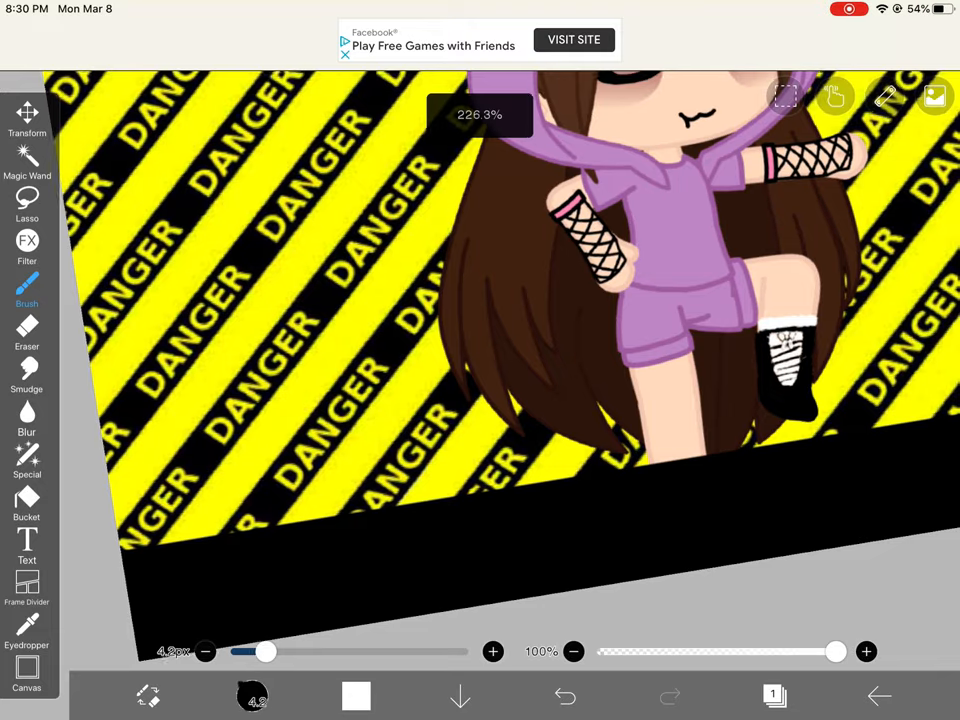
scroll(640, 330, "up", 1)
scroll(640, 330, "up", 3)
scroll(640, 330, "up", 2)
scroll(640, 330, "up", 1)
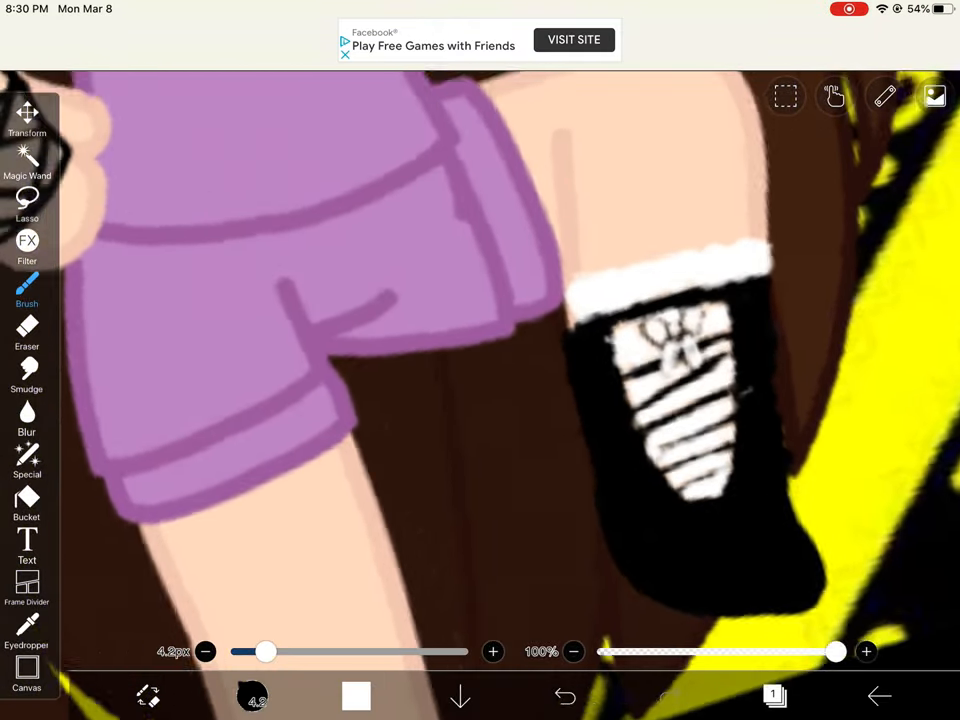
scroll(680, 400, "up", 2)
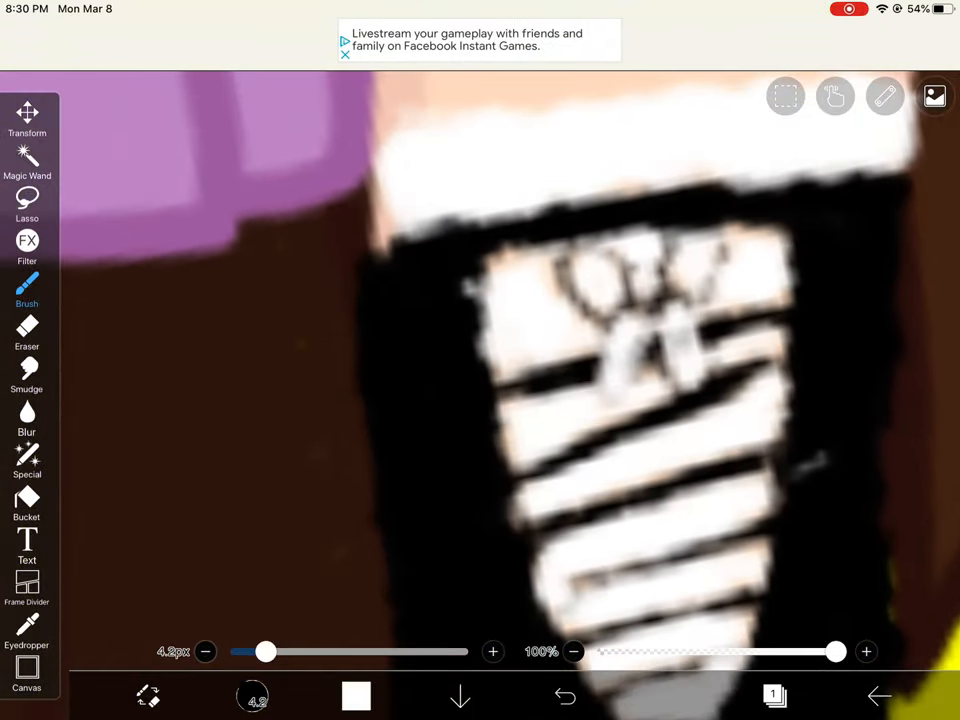